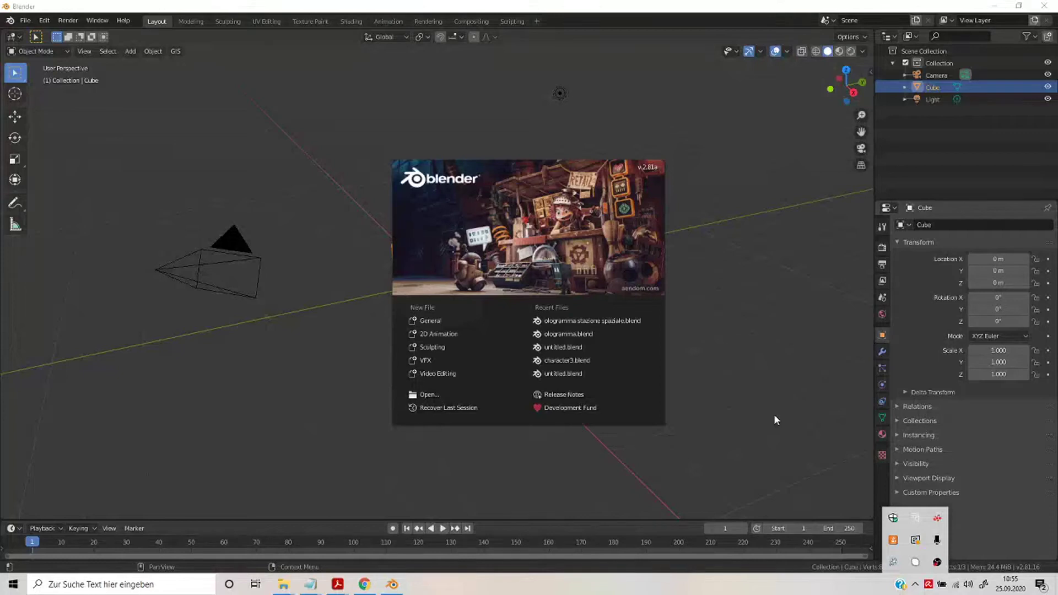
Close the welcome splash to reveal the default cube, camera and light scene.
{"action": "left_click", "coordinate": [775, 418]}
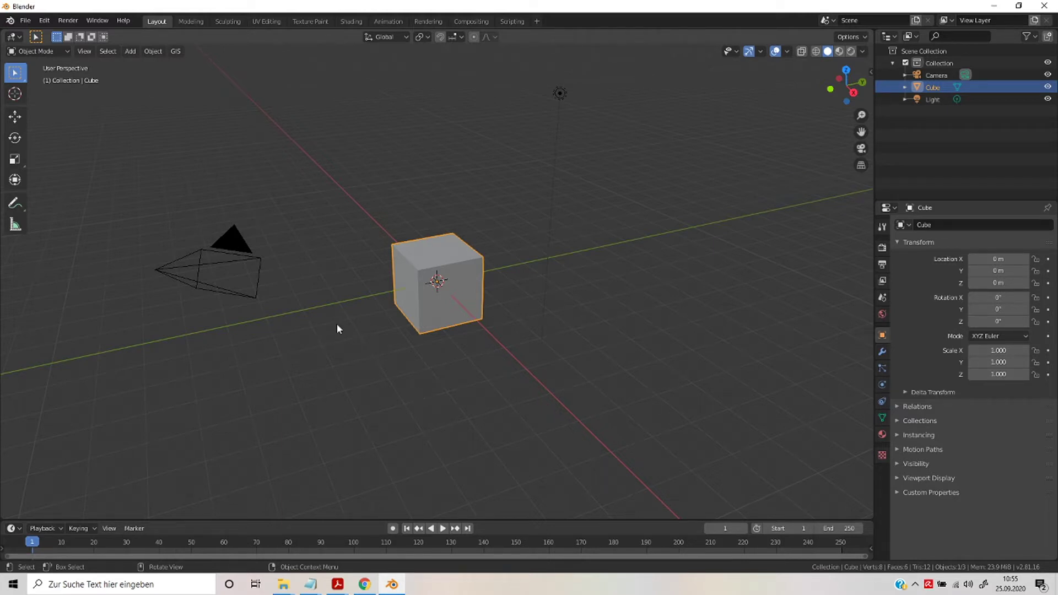
Add a plane beneath the cube and scale it uniformly to 9.719.
{"action": "left_click", "coordinate": [161, 53]}
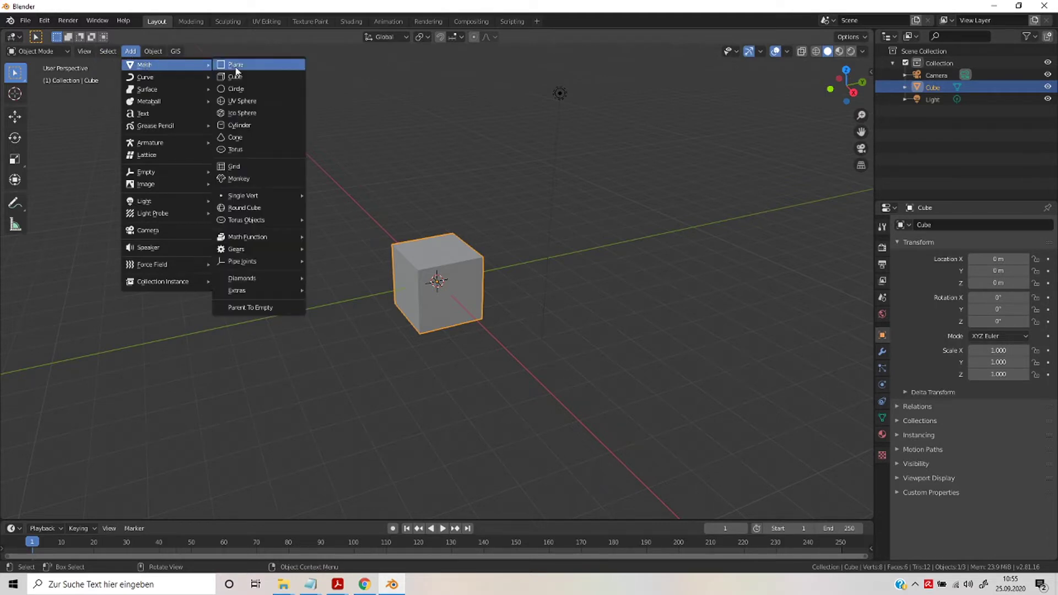
{"action": "mouse_move", "coordinate": [246, 304]}
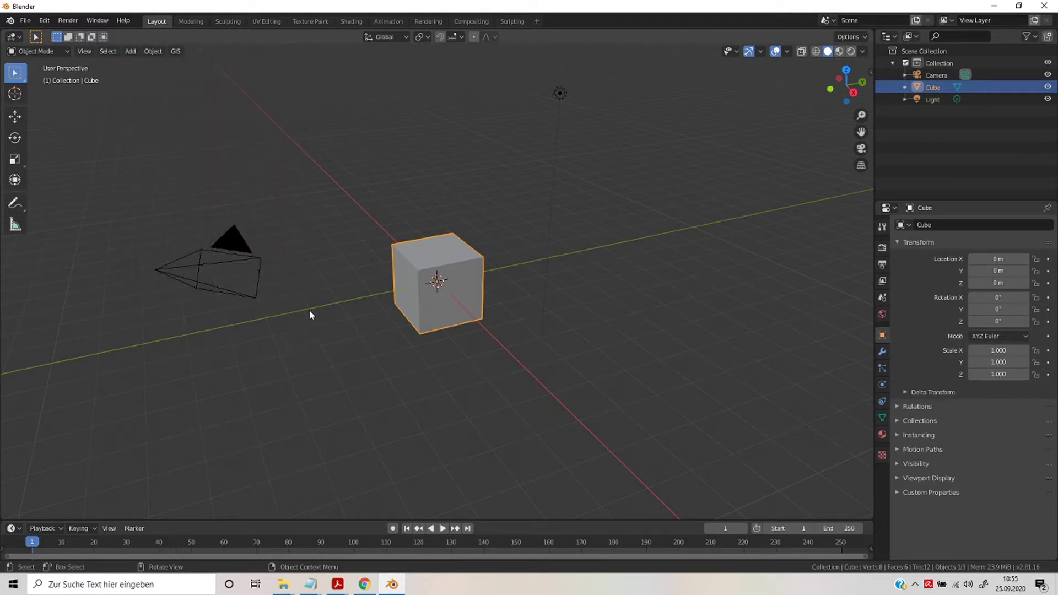
{"action": "key", "text": "shift+a"}
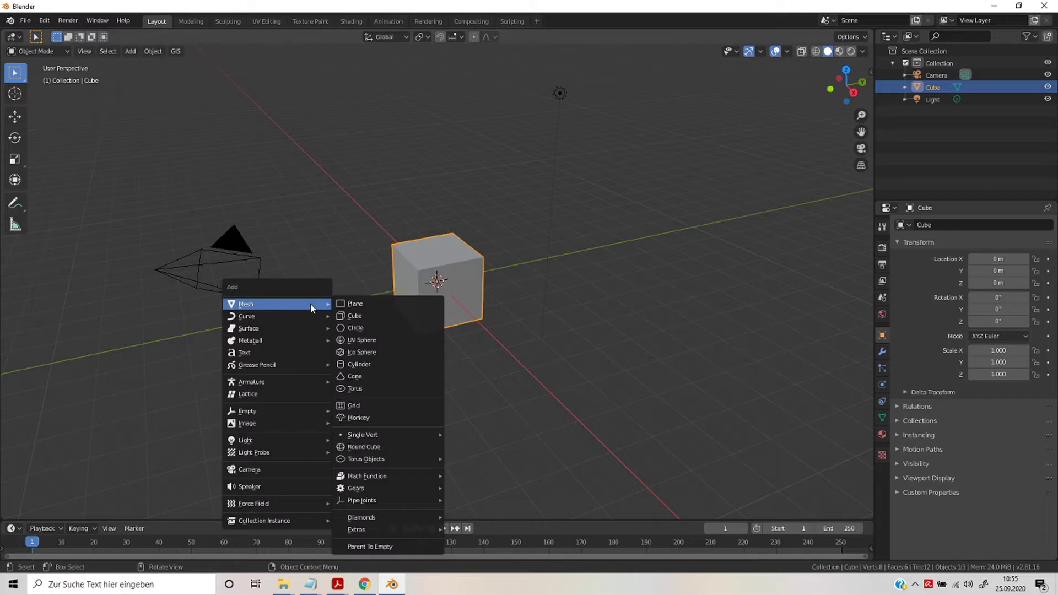
{"action": "left_click", "coordinate": [354, 303]}
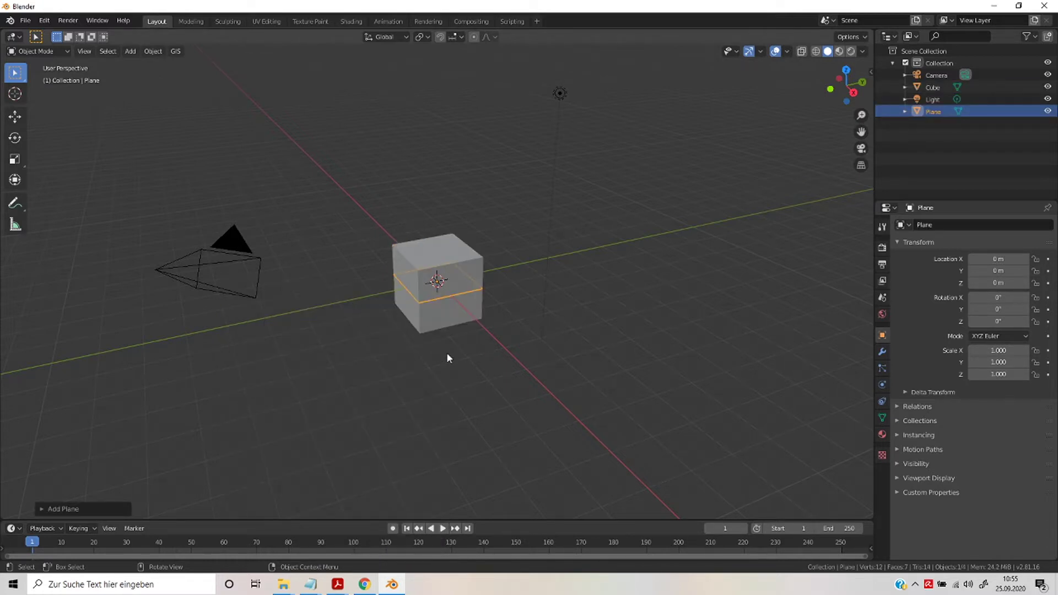
{"action": "key", "text": "shift+space"}
{"action": "key", "text": "s"}
{"action": "key", "text": "s"}
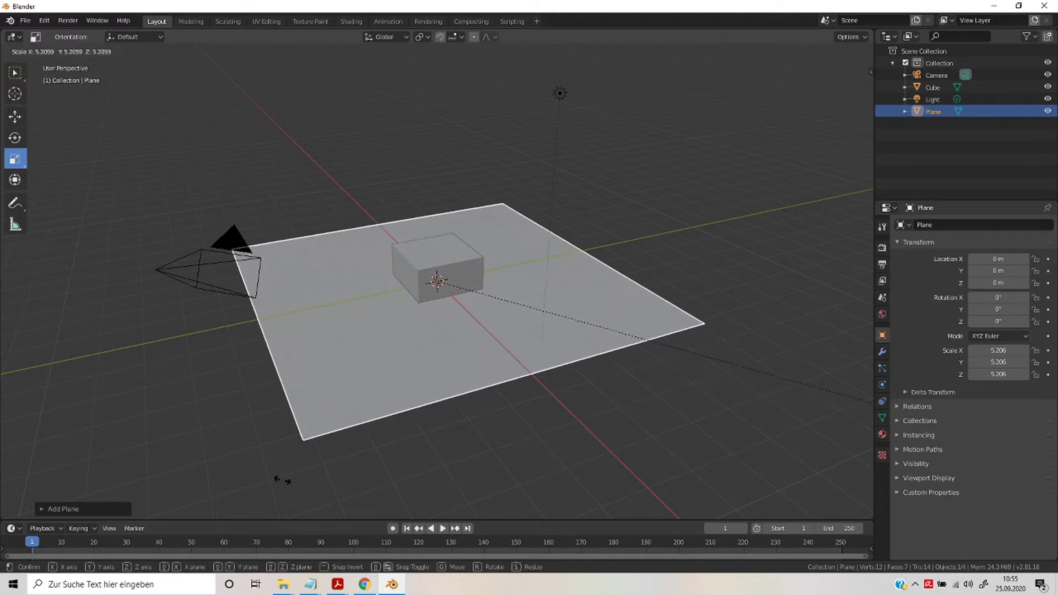
{"action": "left_click", "coordinate": [352, 492]}
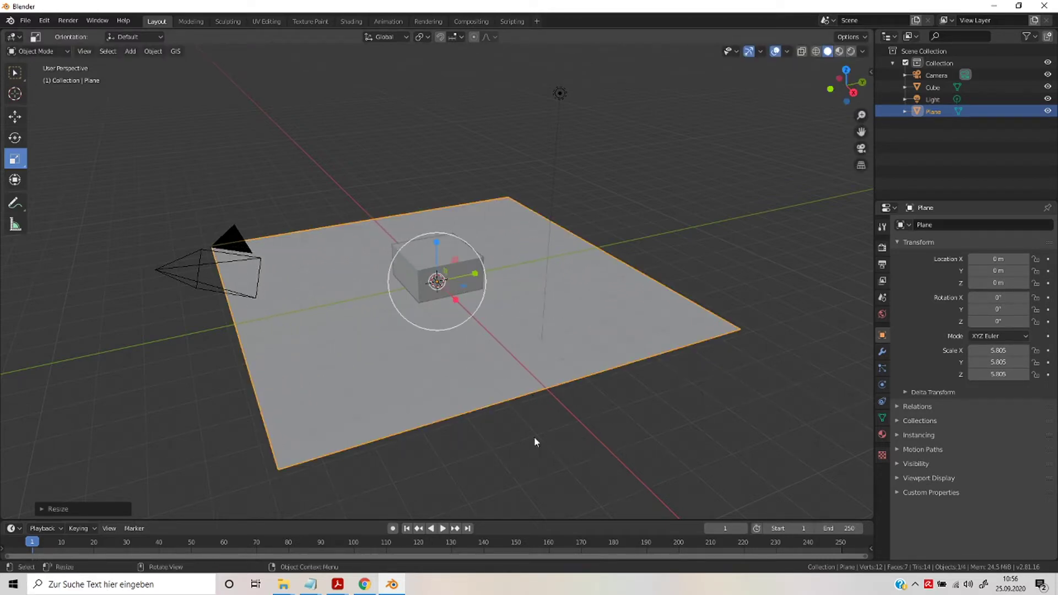
{"action": "key", "text": "s"}
{"action": "left_click", "coordinate": [633, 416]}
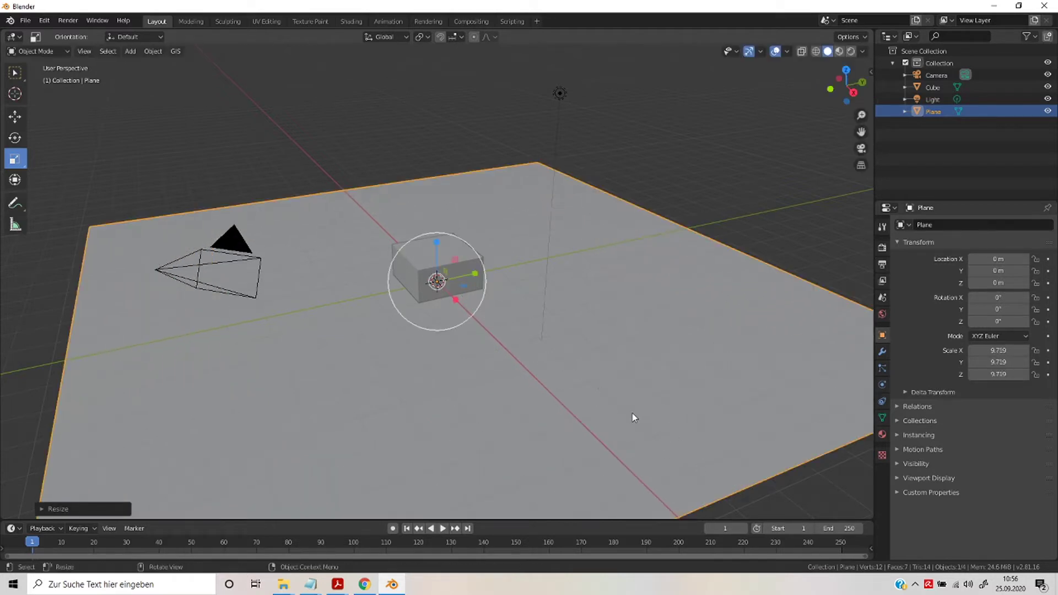
{"action": "scroll", "coordinate": [631, 414], "scroll_direction": "down", "scroll_amount": 1}
{"action": "scroll", "coordinate": [545, 409], "scroll_direction": "down", "scroll_amount": 5}
{"action": "scroll", "coordinate": [523, 401], "scroll_direction": "up", "scroll_amount": 5}
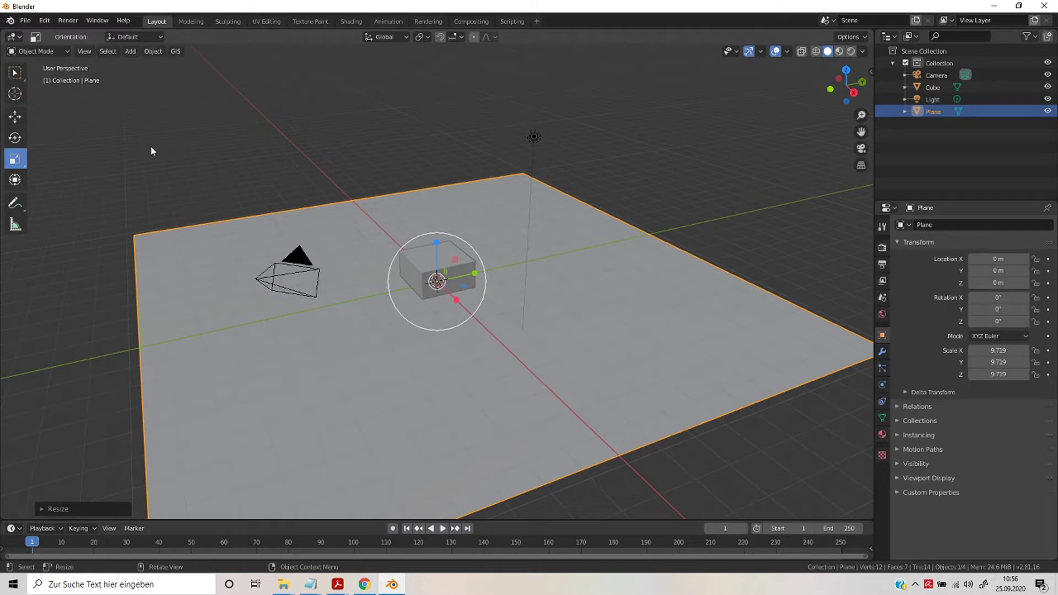
Add a UV sphere and move it along Y to one side of the cube.
{"action": "key", "text": "shift+a"}
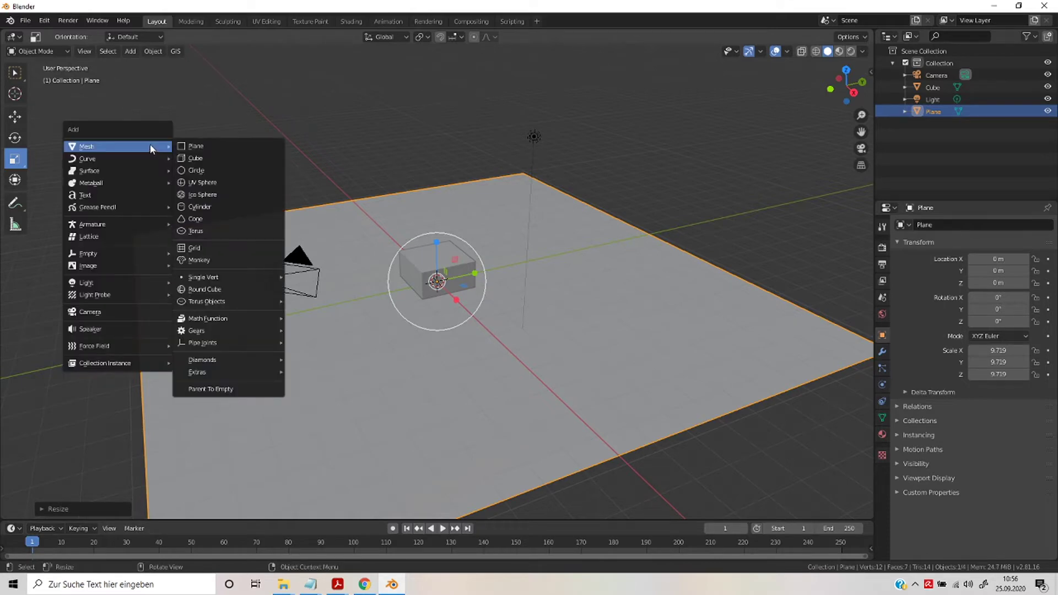
{"action": "left_click", "coordinate": [220, 183]}
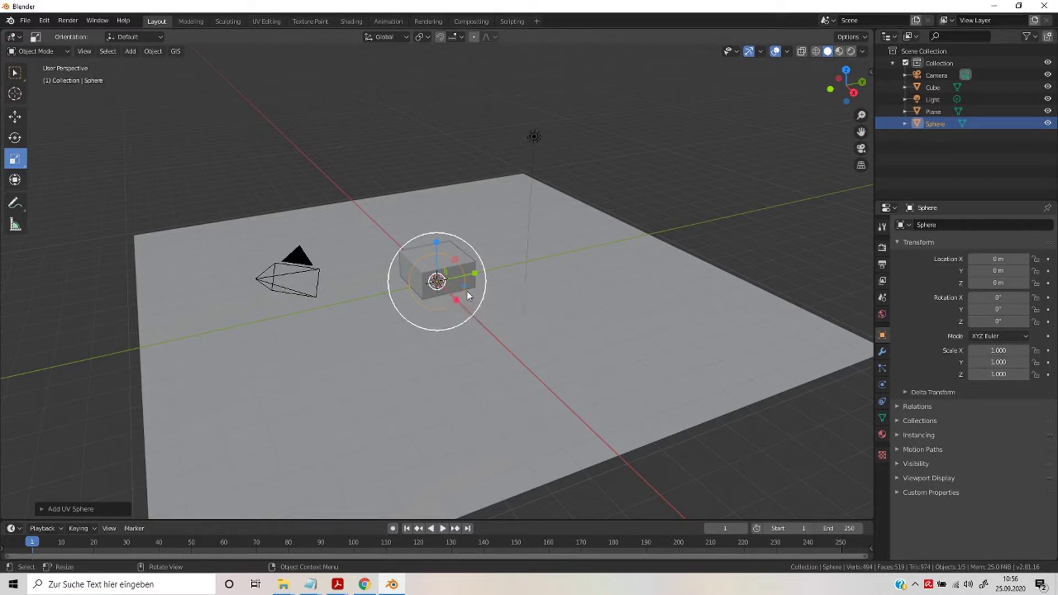
{"action": "key", "text": "shift+space"}
{"action": "key", "text": "g"}
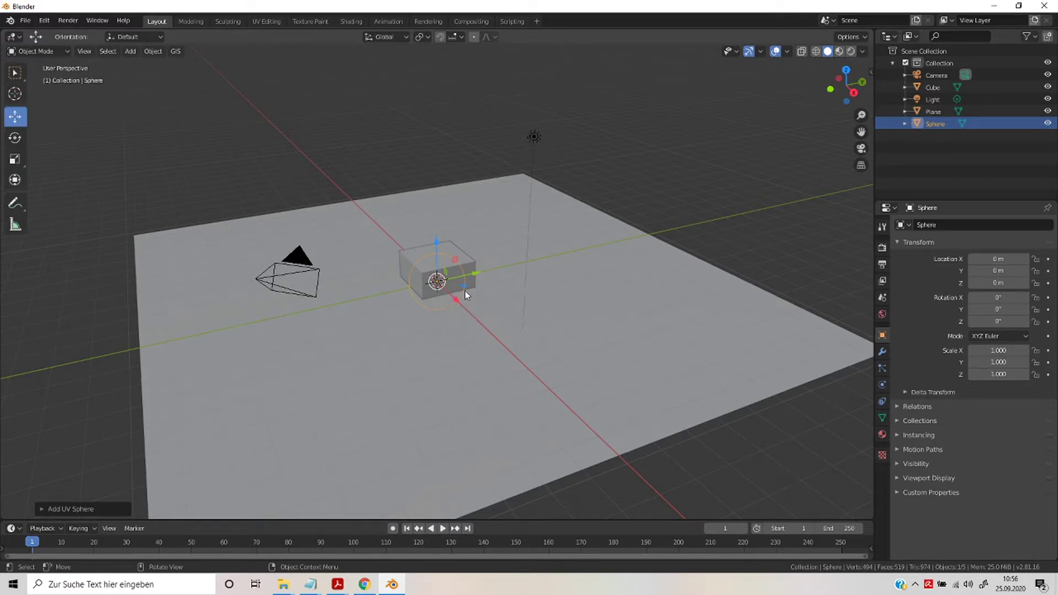
{"action": "mouse_move", "coordinate": [479, 274]}
{"action": "left_mouse_down"}
{"action": "mouse_move", "coordinate": [576, 253]}
{"action": "mouse_move", "coordinate": [586, 267]}
{"action": "left_mouse_up"}
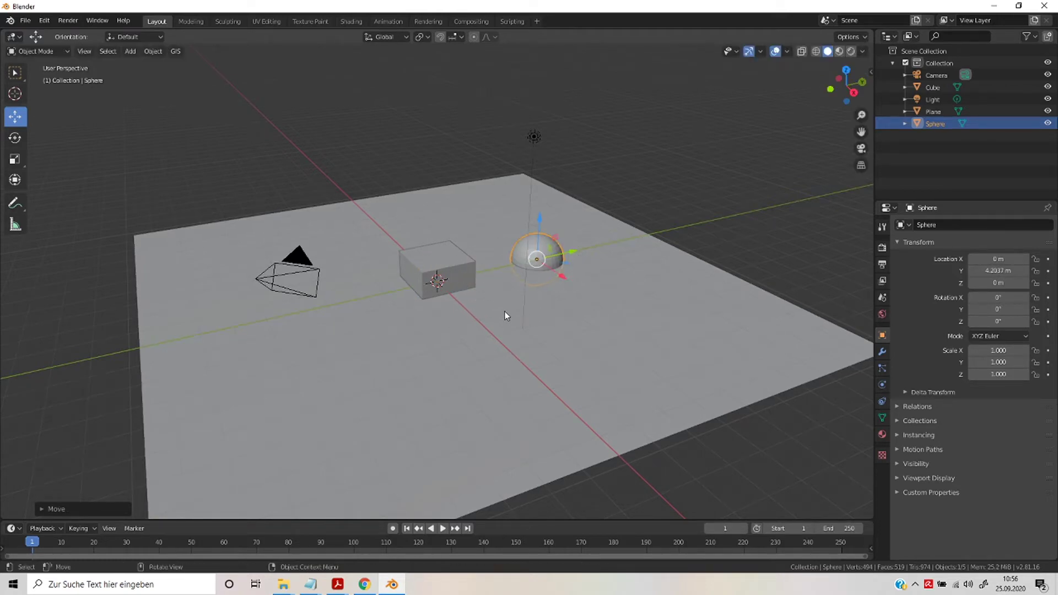
Add a torus and move it to Y -4.6353 m on the cube's other side.
{"action": "key", "text": "shift+a"}
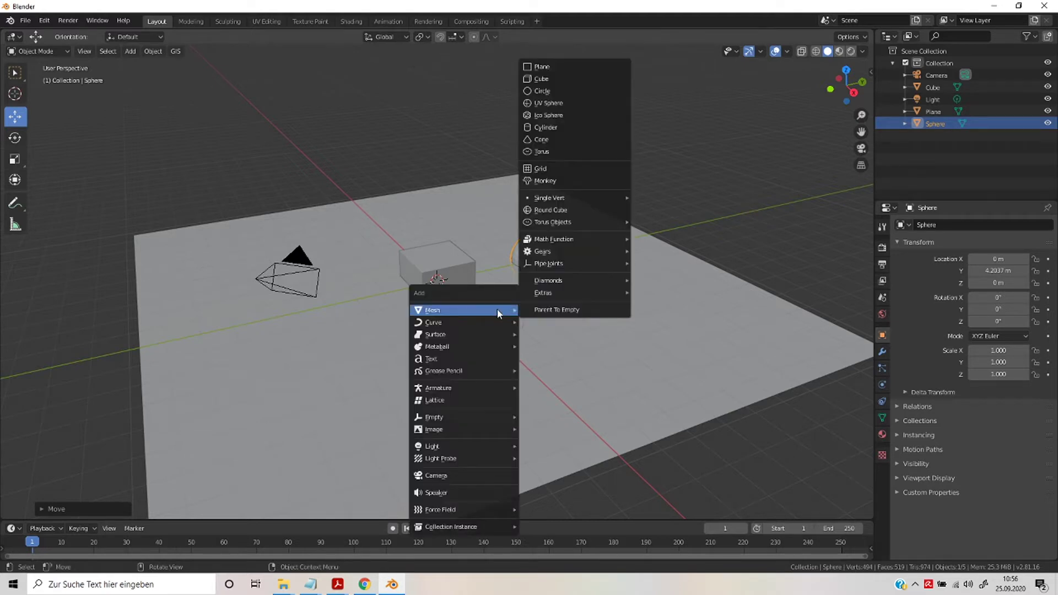
{"action": "left_click", "coordinate": [567, 153]}
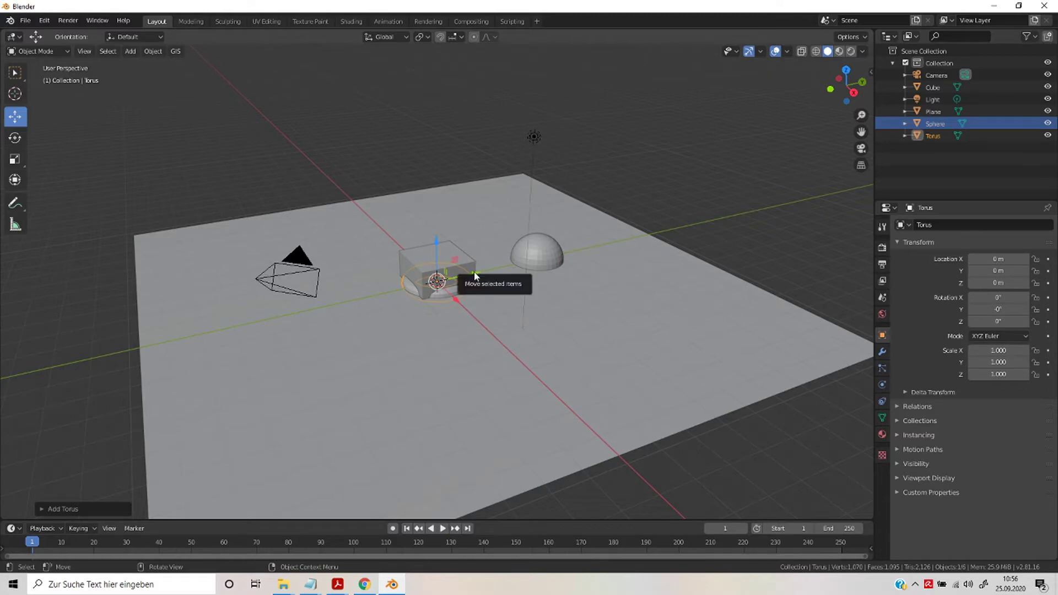
{"action": "mouse_move", "coordinate": [480, 273]}
{"action": "left_mouse_down"}
{"action": "mouse_move", "coordinate": [327, 306]}
{"action": "mouse_move", "coordinate": [351, 302]}
{"action": "left_mouse_up"}
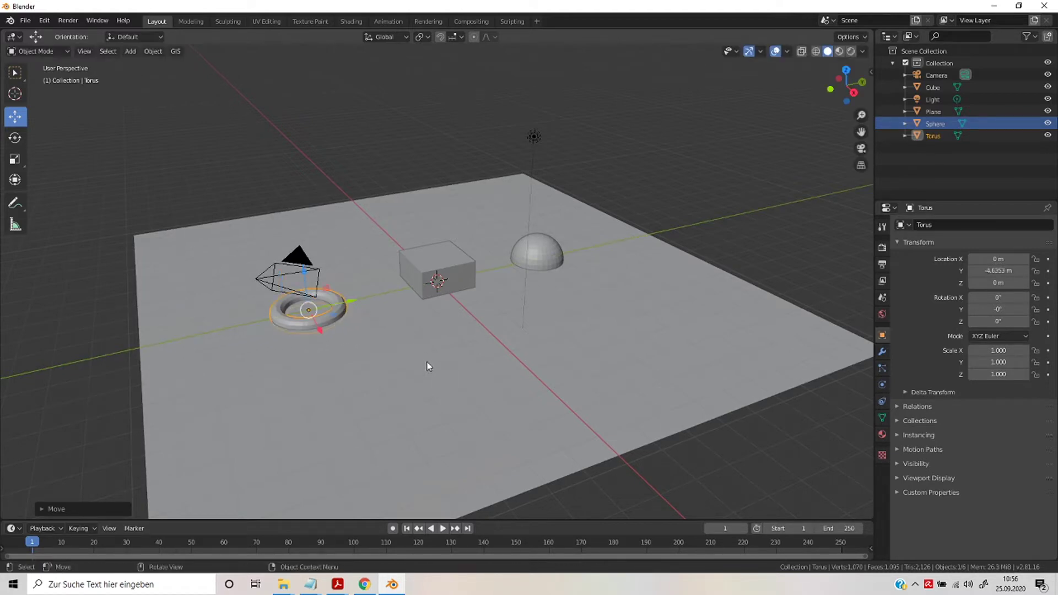
{"action": "key", "text": "KP_1"}
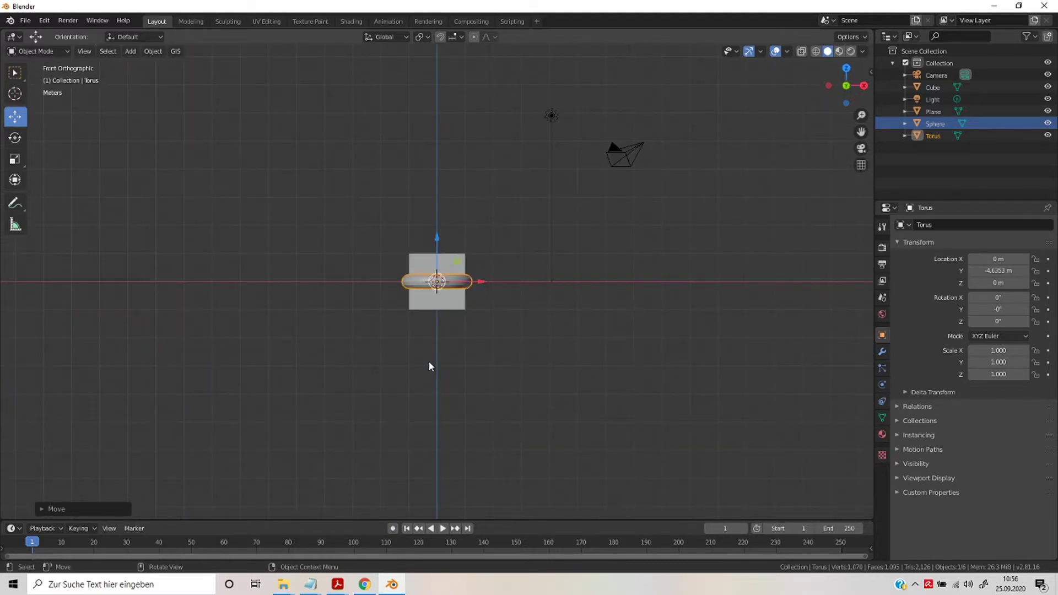
From the right view, lift the cube and sphere together onto the plane.
{"action": "key", "text": "KP_3"}
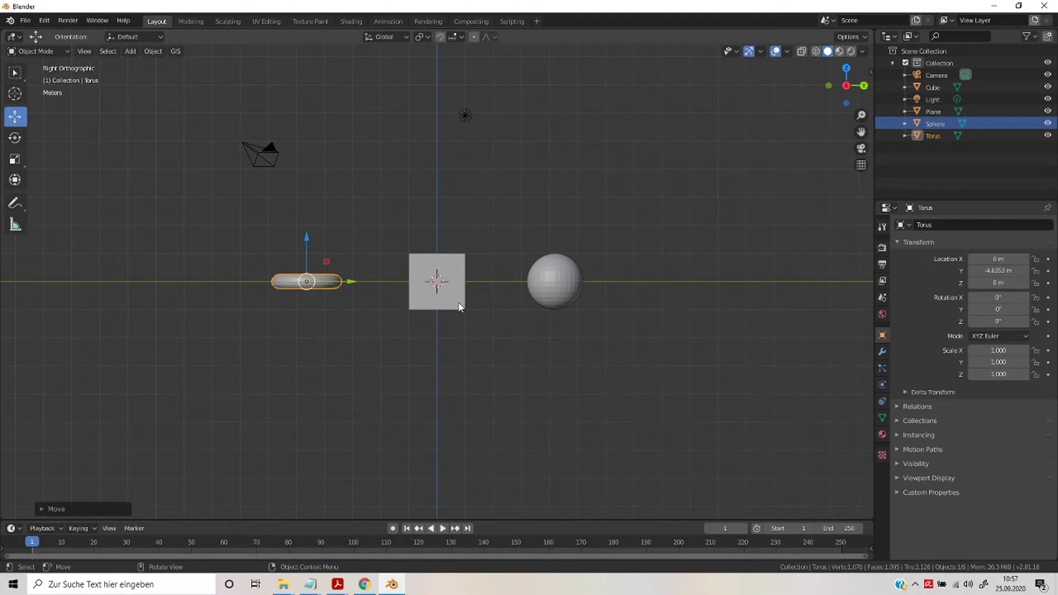
{"action": "left_click", "coordinate": [460, 306], "text": "shift"}
{"action": "left_click", "coordinate": [544, 286], "text": "shift"}
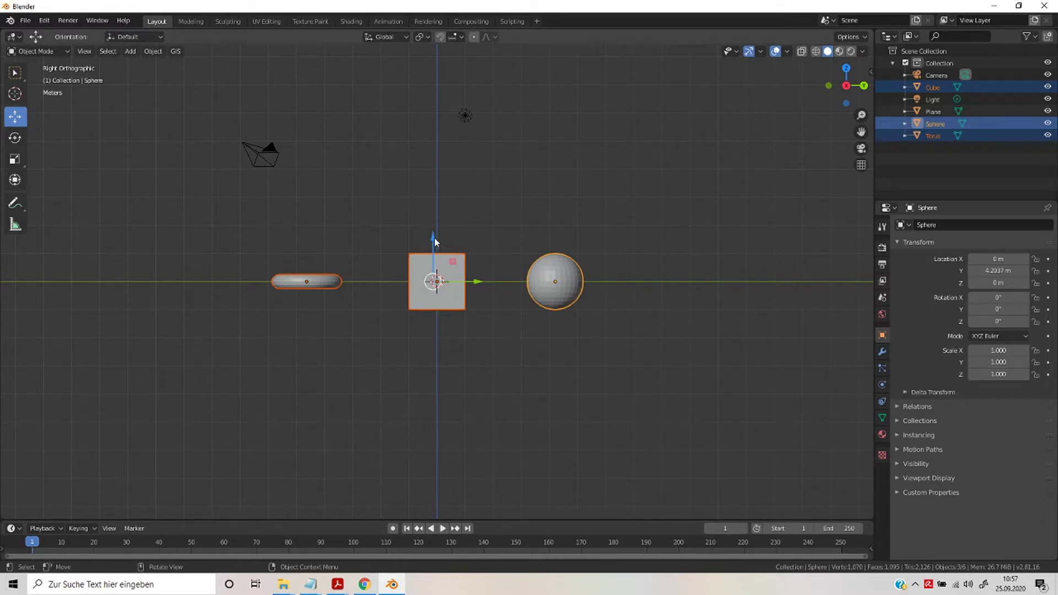
{"action": "left_click_drag", "start_coordinate": [434, 240], "coordinate": [439, 207]}
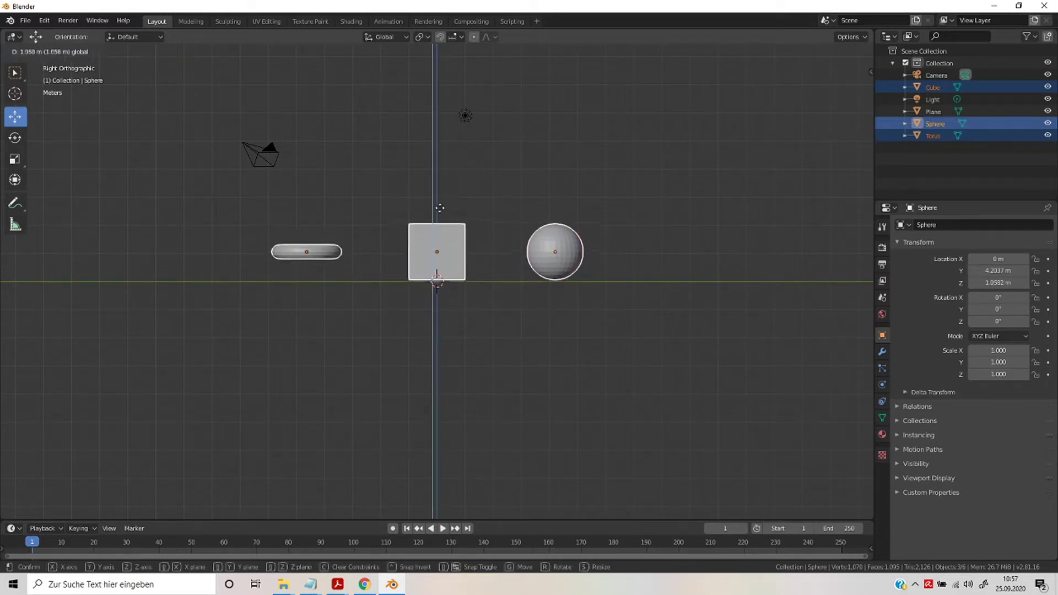
Scale the torus to 1.724 and set its height to Z 0.58791 m.
{"action": "left_click", "coordinate": [337, 252]}
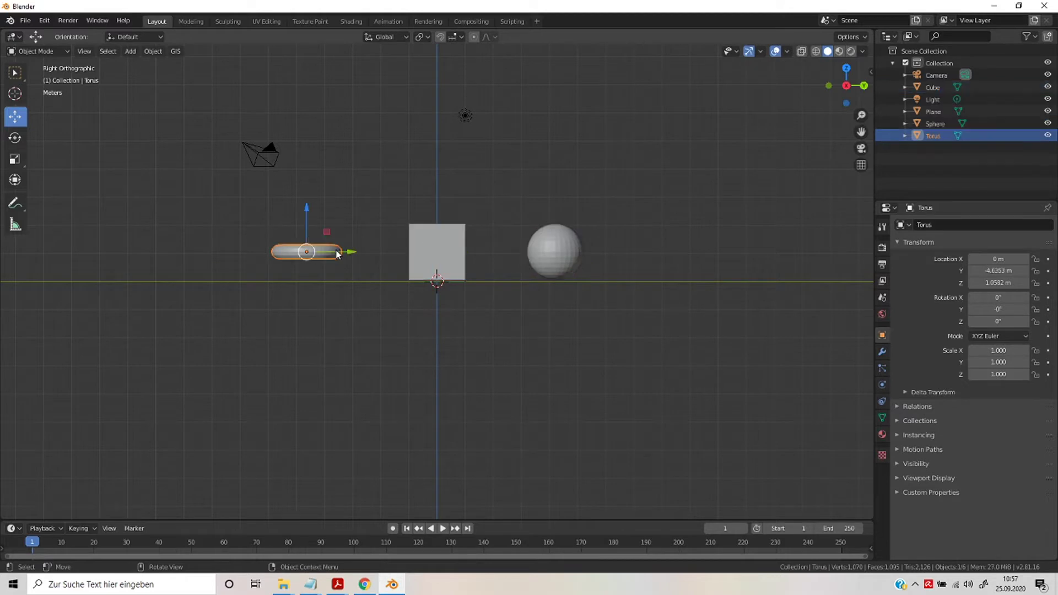
{"action": "left_click_drag", "start_coordinate": [307, 212], "coordinate": [311, 232]}
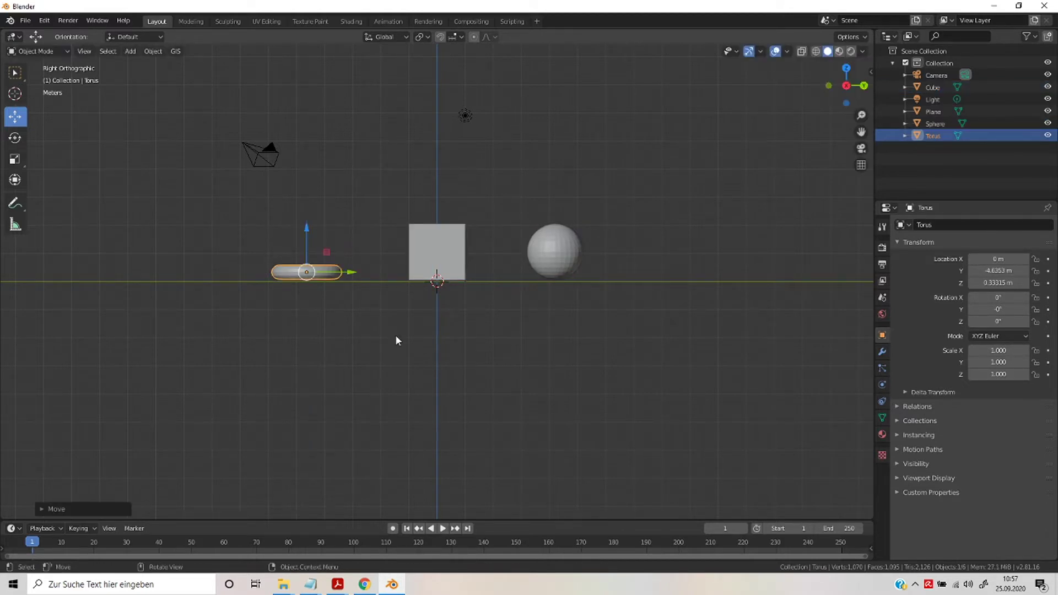
{"action": "key", "text": "shift+space"}
{"action": "key", "text": "s"}
{"action": "key", "text": "s"}
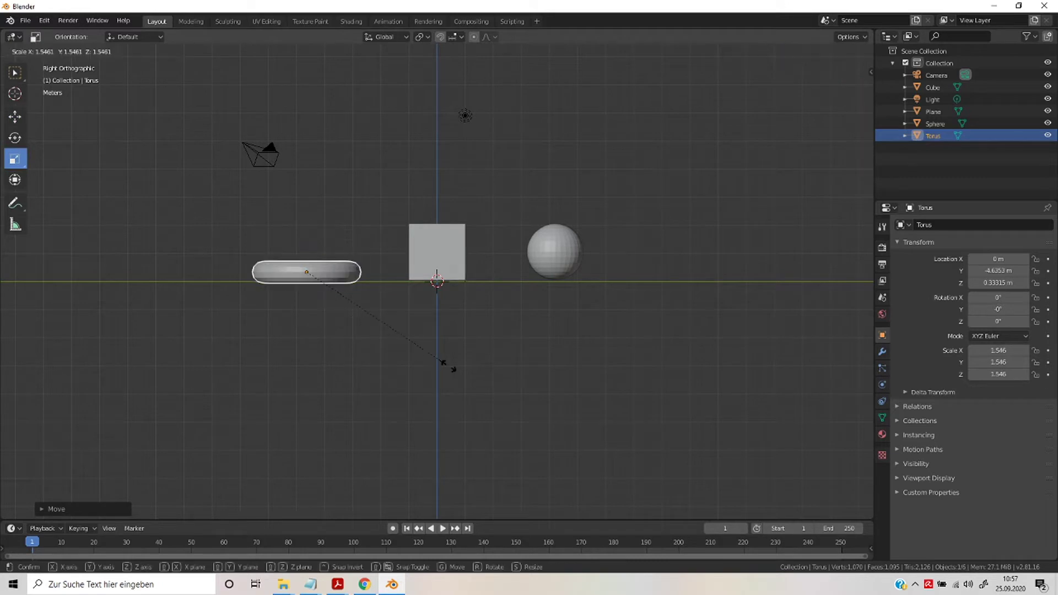
{"action": "left_click", "coordinate": [458, 374]}
{"action": "key", "text": "shift+space"}
{"action": "key", "text": "g"}
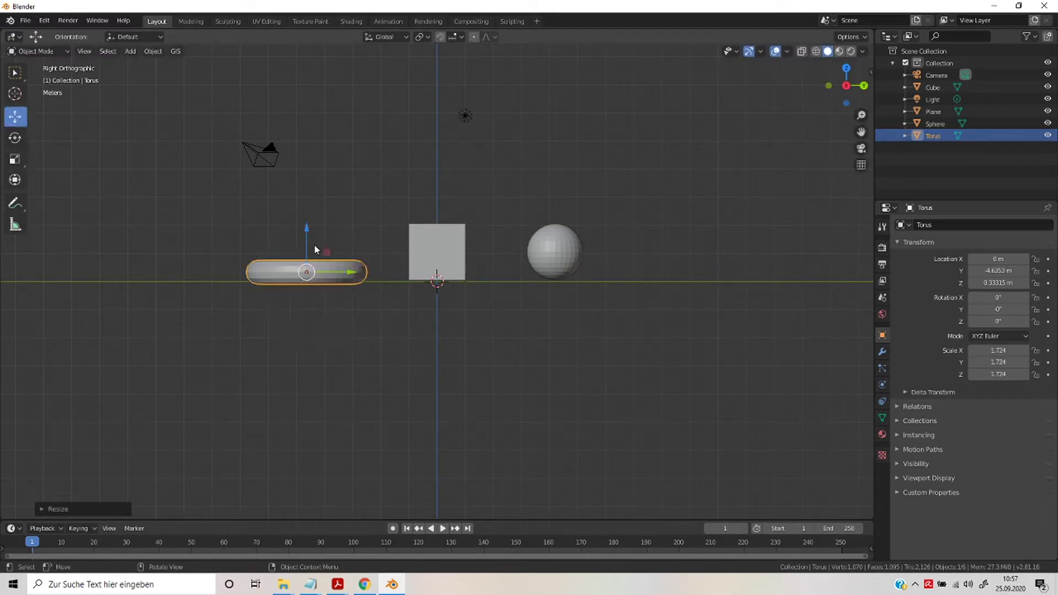
{"action": "left_click_drag", "start_coordinate": [306, 236], "coordinate": [307, 227]}
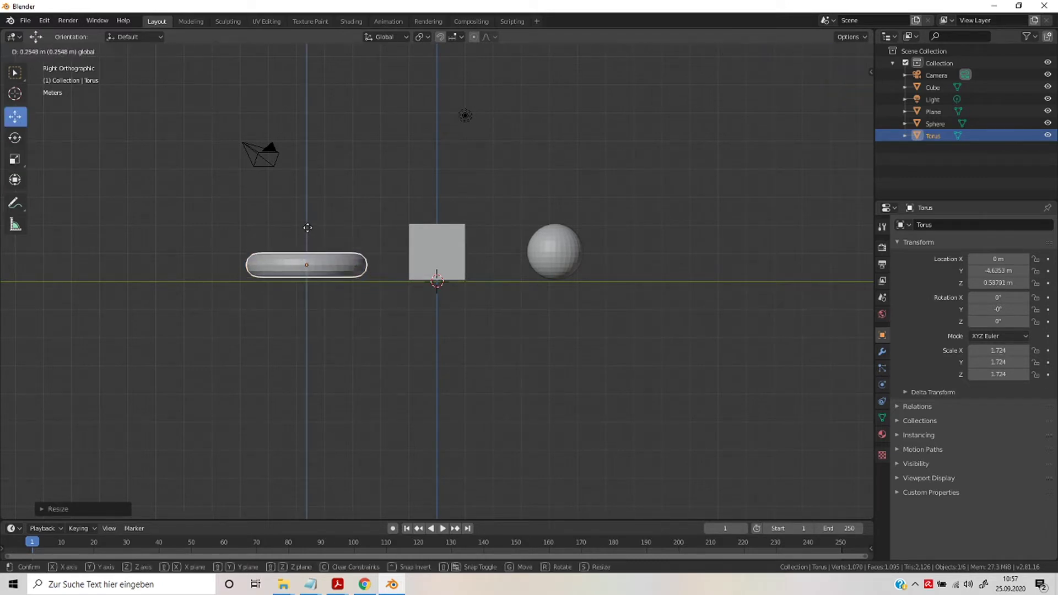
{"action": "left_click", "coordinate": [308, 228]}
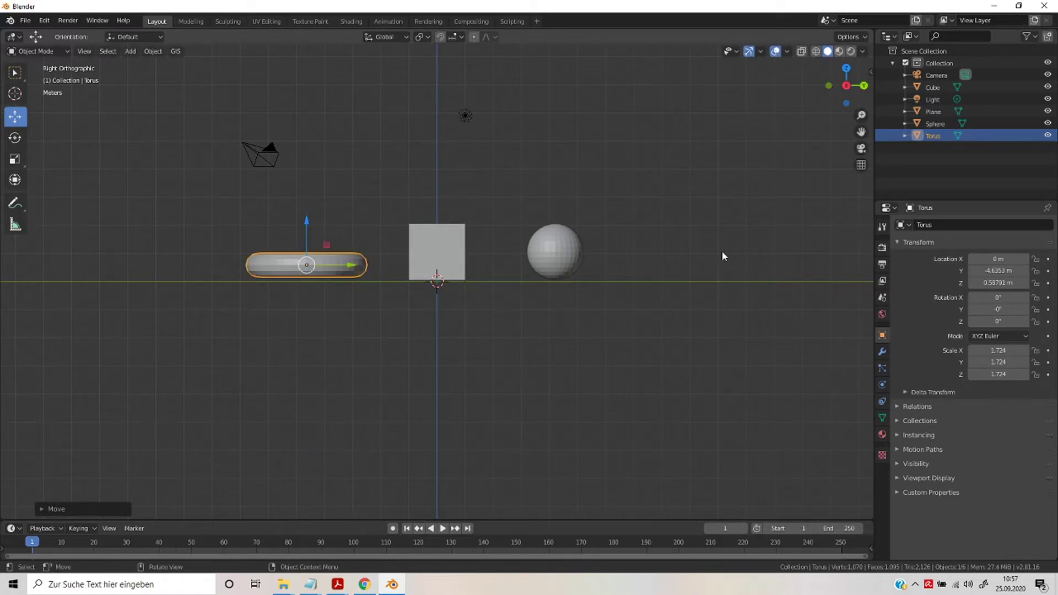
{"action": "mouse_move", "coordinate": [378, 141]}
{"action": "middle_mouse_down"}
{"action": "mouse_move", "coordinate": [417, 193]}
{"action": "mouse_move", "coordinate": [475, 197]}
{"action": "mouse_move", "coordinate": [400, 177]}
{"action": "mouse_move", "coordinate": [472, 191]}
{"action": "mouse_move", "coordinate": [391, 186]}
{"action": "mouse_move", "coordinate": [401, 201]}
{"action": "middle_mouse_up"}
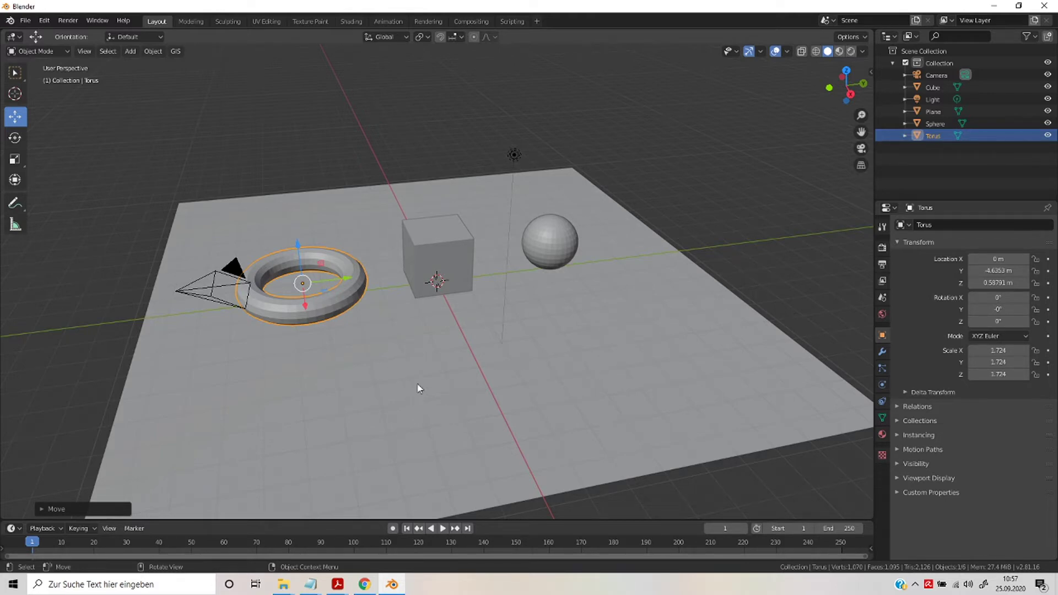
Apply Shade Smooth to the torus.
{"action": "right_click", "coordinate": [341, 306]}
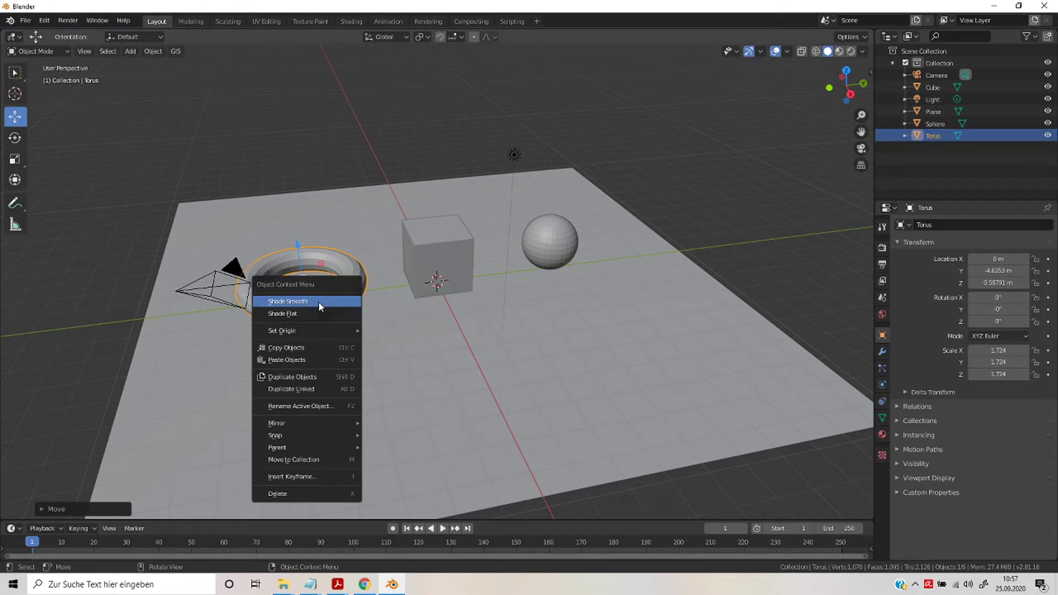
{"action": "left_click", "coordinate": [319, 302]}
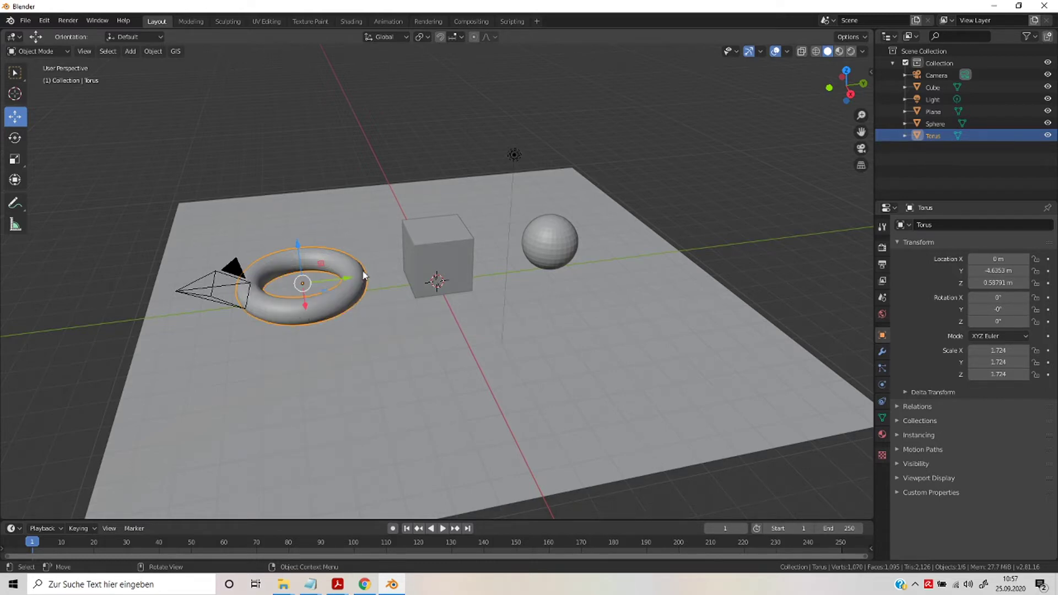
{"action": "right_click", "coordinate": [336, 310]}
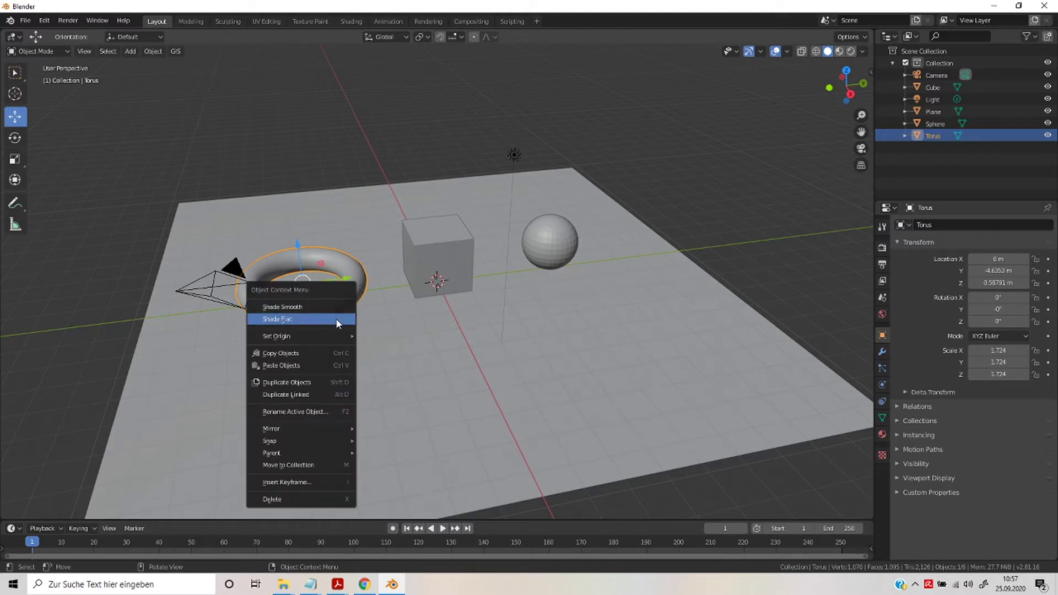
{"action": "left_click", "coordinate": [336, 311]}
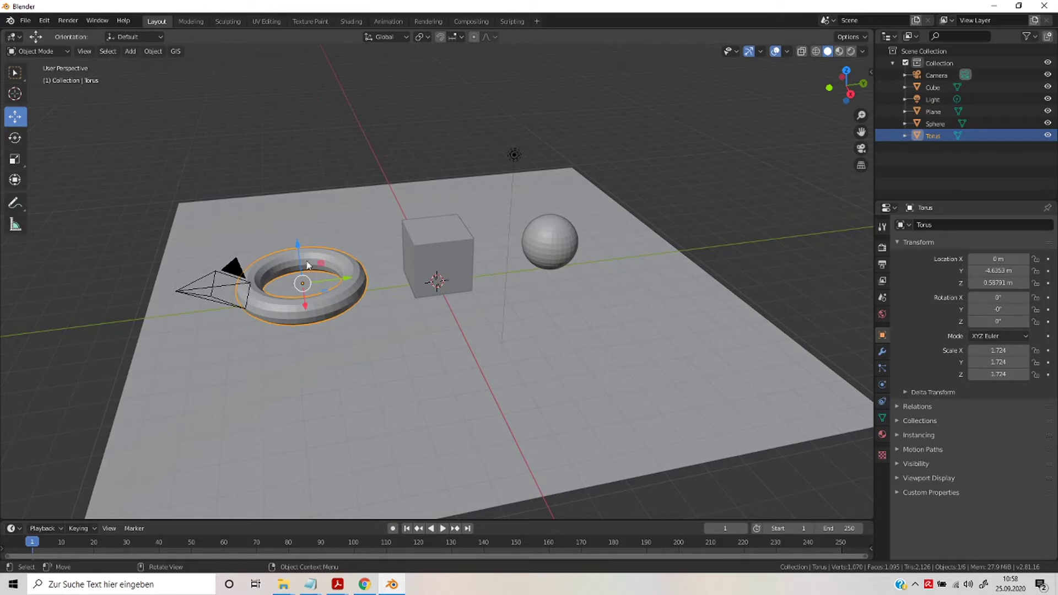
{"action": "right_click", "coordinate": [343, 295]}
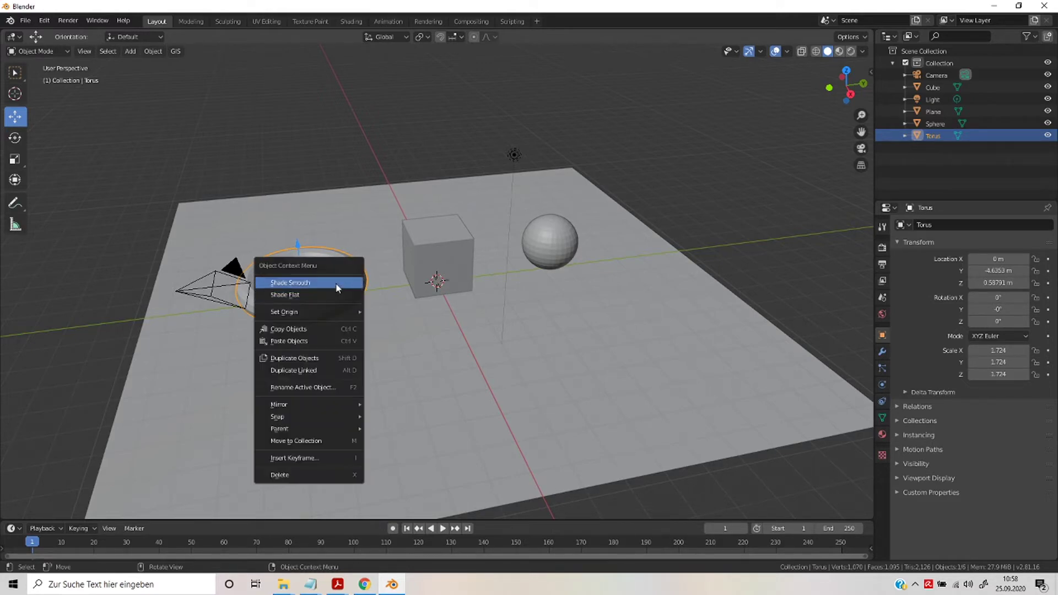
{"action": "left_click", "coordinate": [335, 282]}
Select the sphere and apply Shade Smooth to it.
{"action": "left_click", "coordinate": [551, 244]}
{"action": "right_click", "coordinate": [551, 243]}
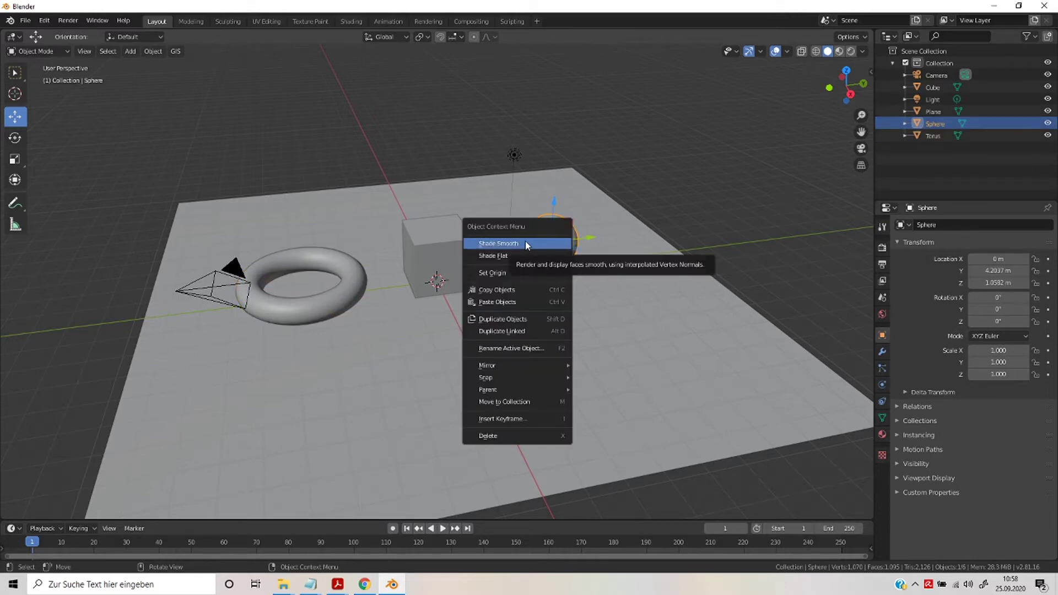
{"action": "left_click", "coordinate": [528, 243]}
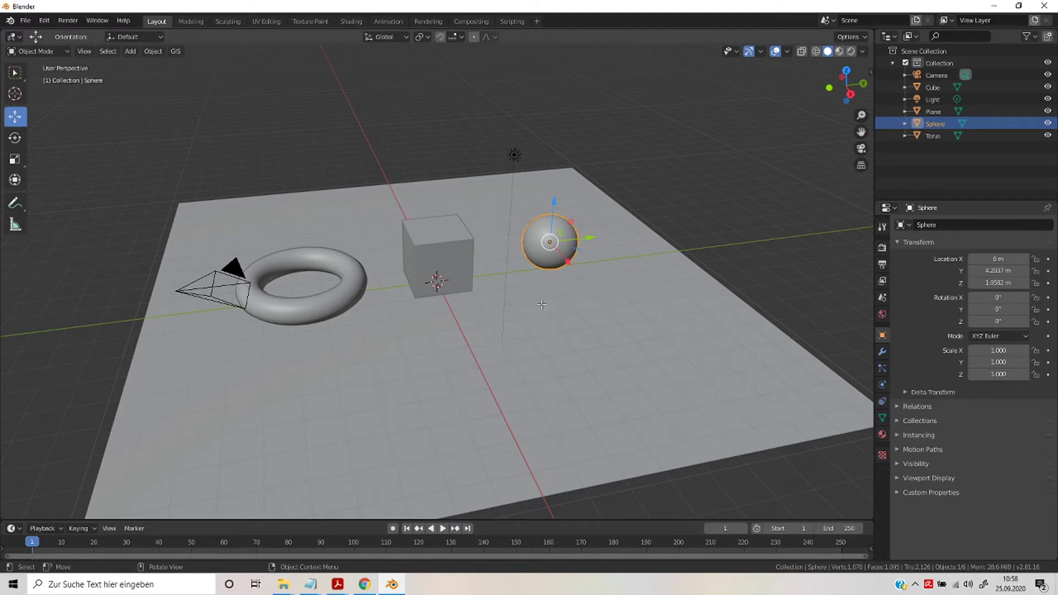
{"action": "key", "text": "Tab"}
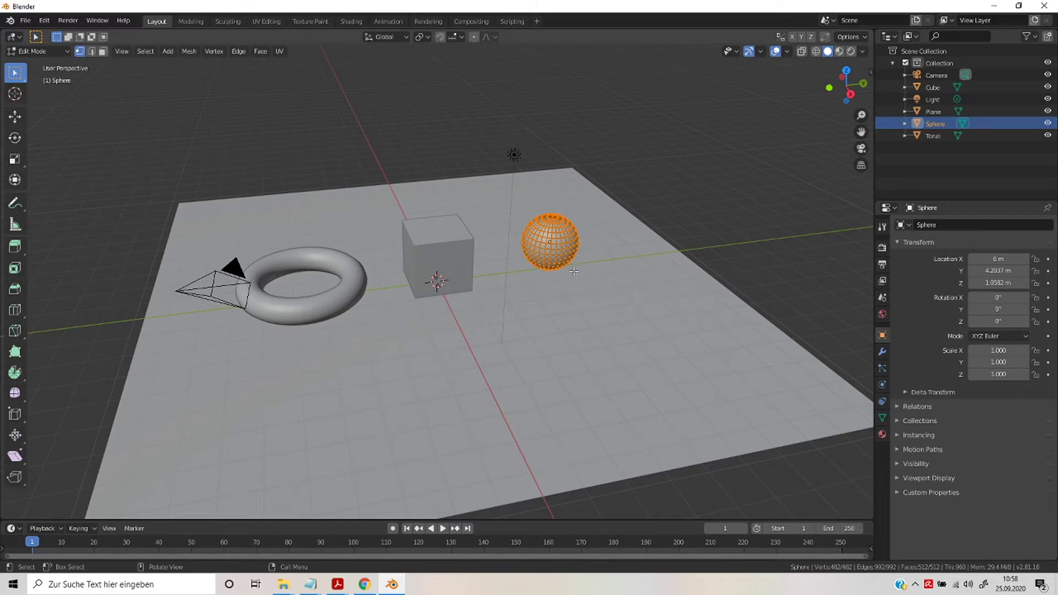
{"action": "key", "text": "Tab"}
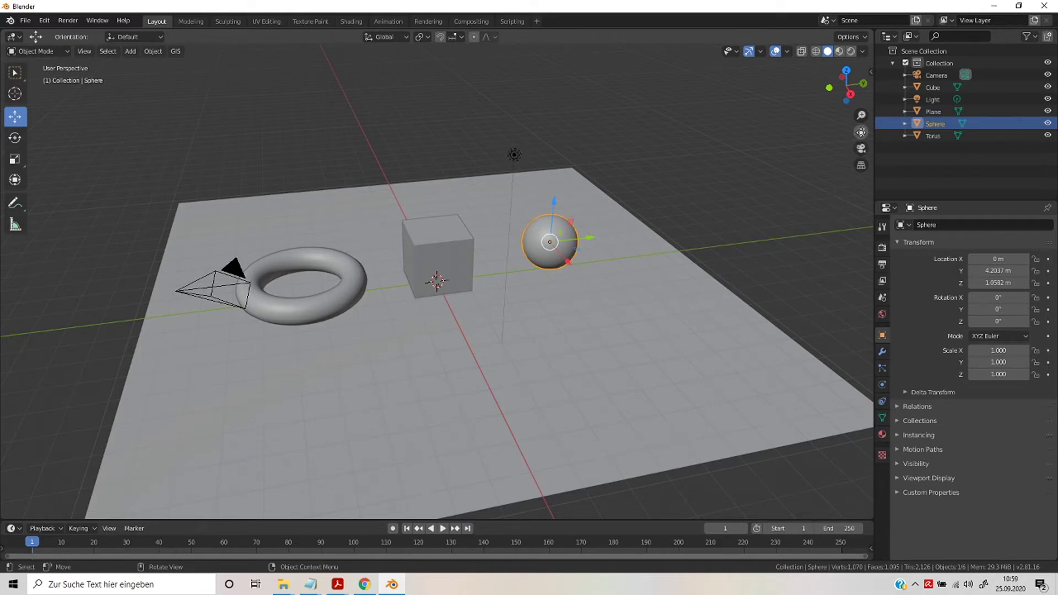
Switch the viewport to camera view, zooming and toggling out and back in.
{"action": "left_click", "coordinate": [860, 148]}
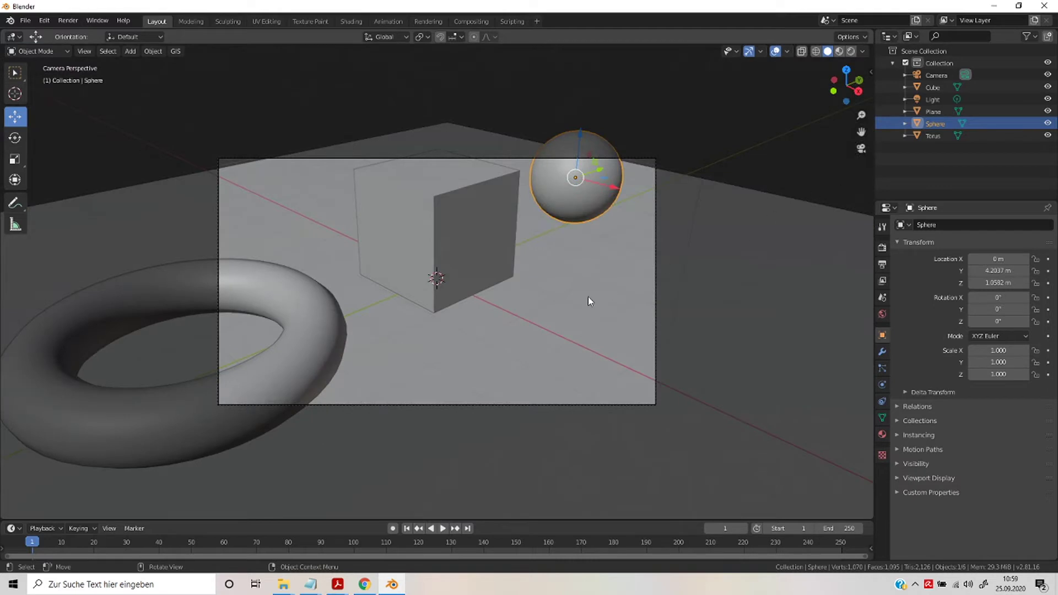
{"action": "scroll", "coordinate": [597, 290], "scroll_direction": "down", "scroll_amount": 1}
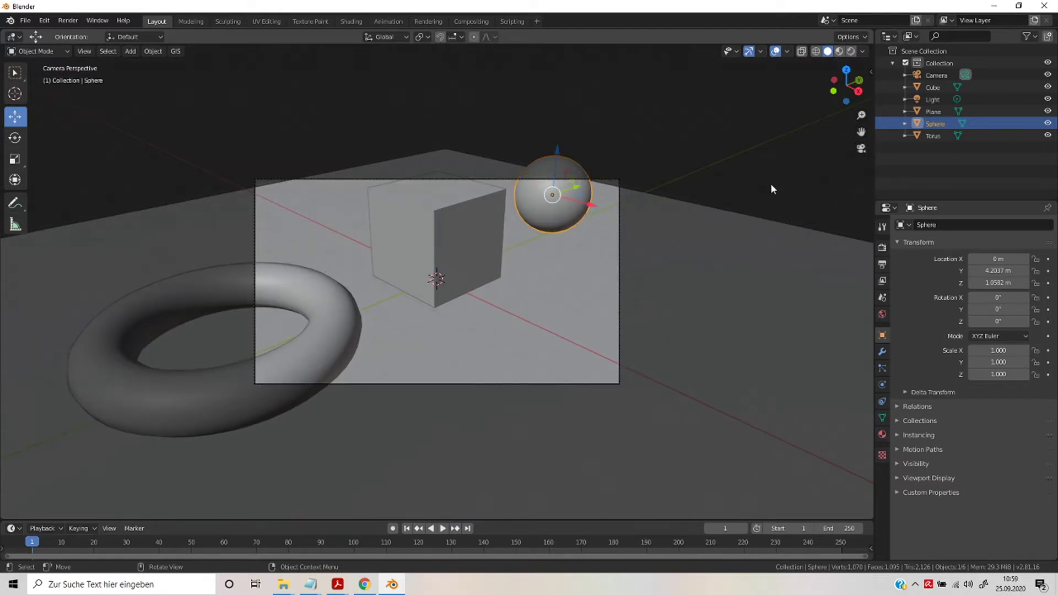
{"action": "scroll", "coordinate": [725, 214], "scroll_direction": "up", "scroll_amount": 1}
{"action": "scroll", "coordinate": [725, 214], "scroll_direction": "up", "scroll_amount": 1}
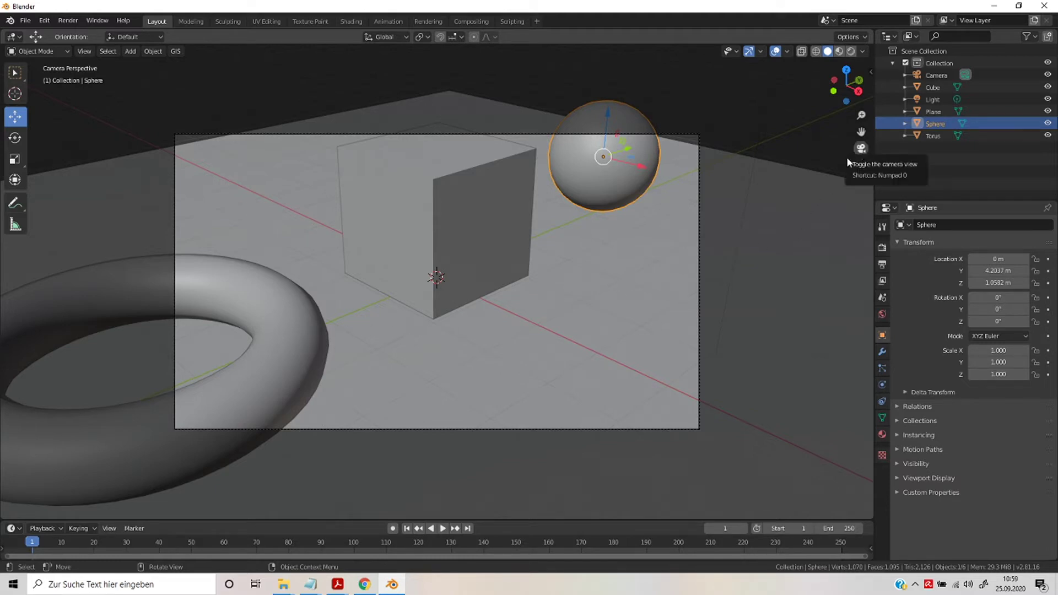
{"action": "left_click", "coordinate": [860, 148]}
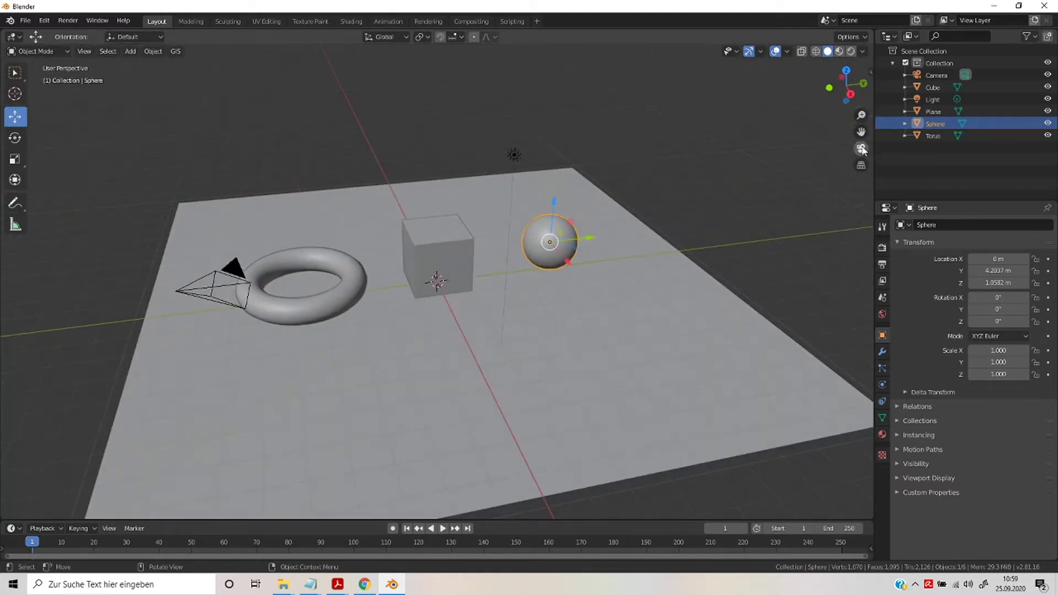
{"action": "left_click", "coordinate": [861, 150]}
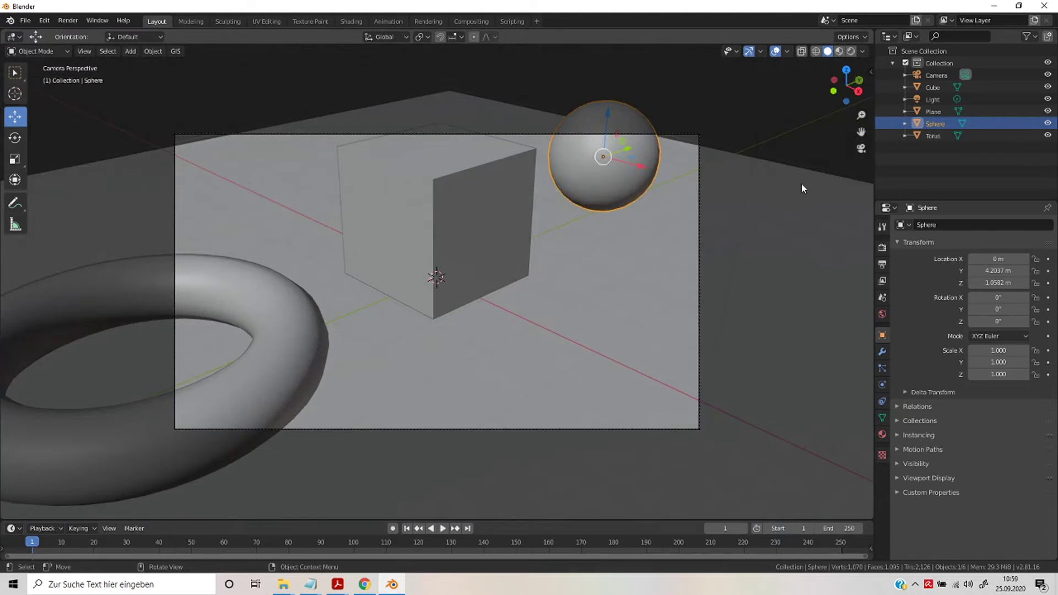
Enable Lock Camera to View, then zoom out and orbit to frame all three objects.
{"action": "key", "text": "n"}
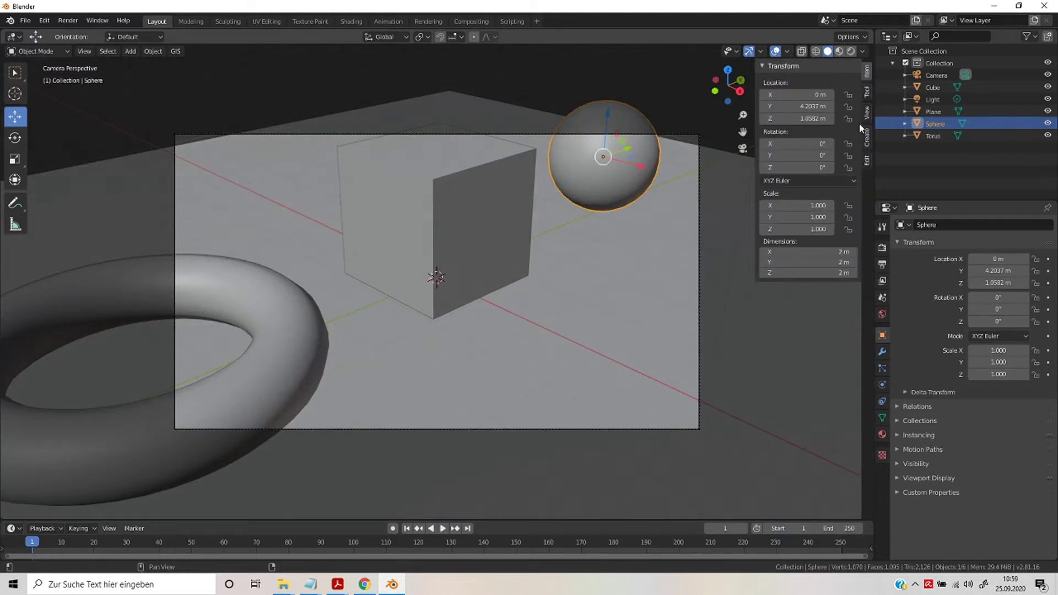
{"action": "left_click", "coordinate": [865, 116]}
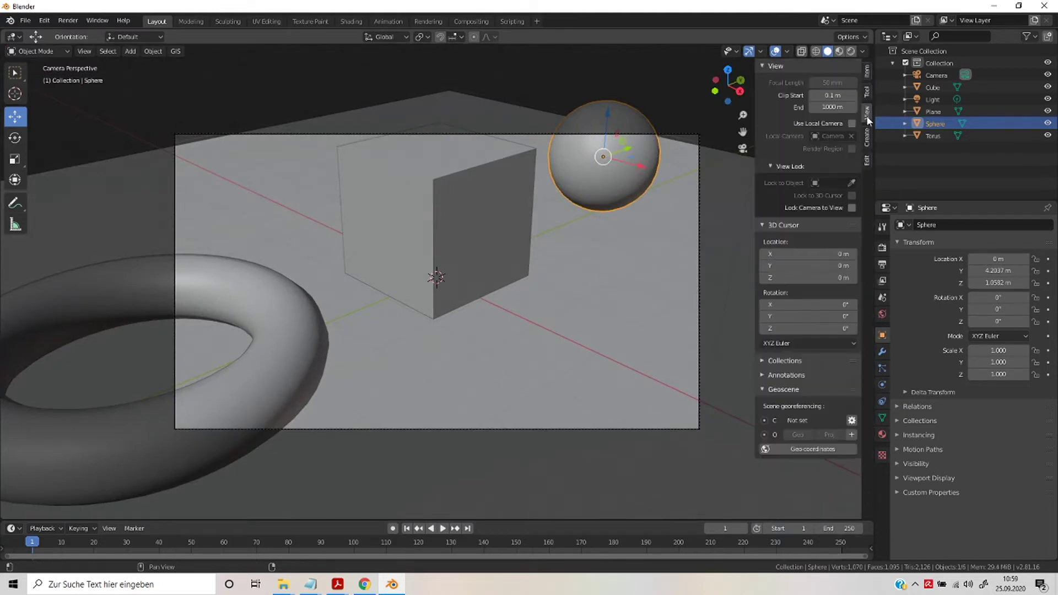
{"action": "left_click", "coordinate": [852, 207]}
{"action": "scroll", "coordinate": [596, 300], "scroll_direction": "down", "scroll_amount": 3}
{"action": "scroll", "coordinate": [597, 300], "scroll_direction": "down", "scroll_amount": 2}
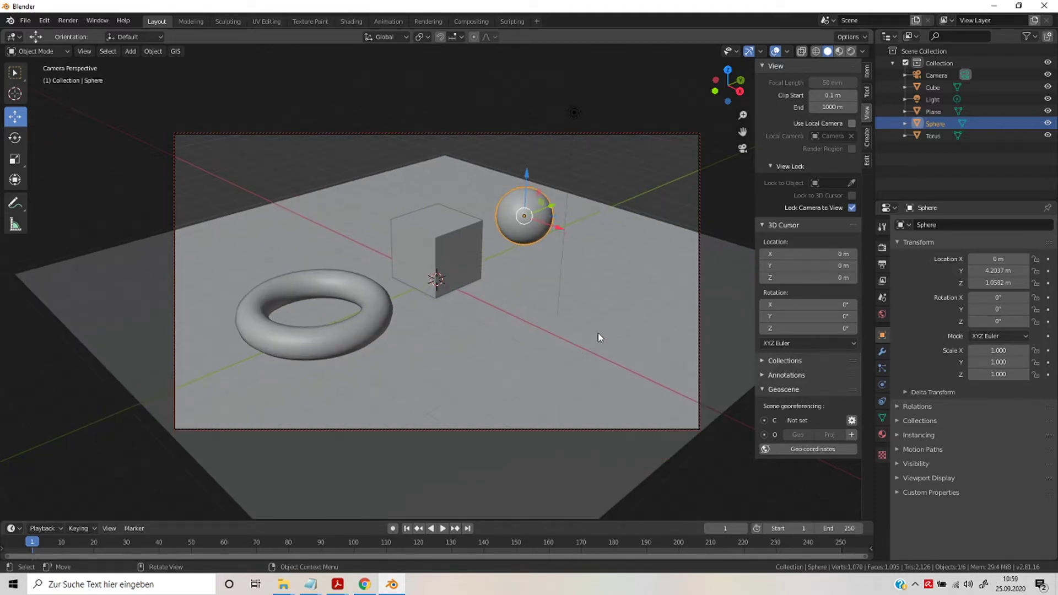
{"action": "middle_click_drag", "start_coordinate": [573, 324], "coordinate": [485, 325]}
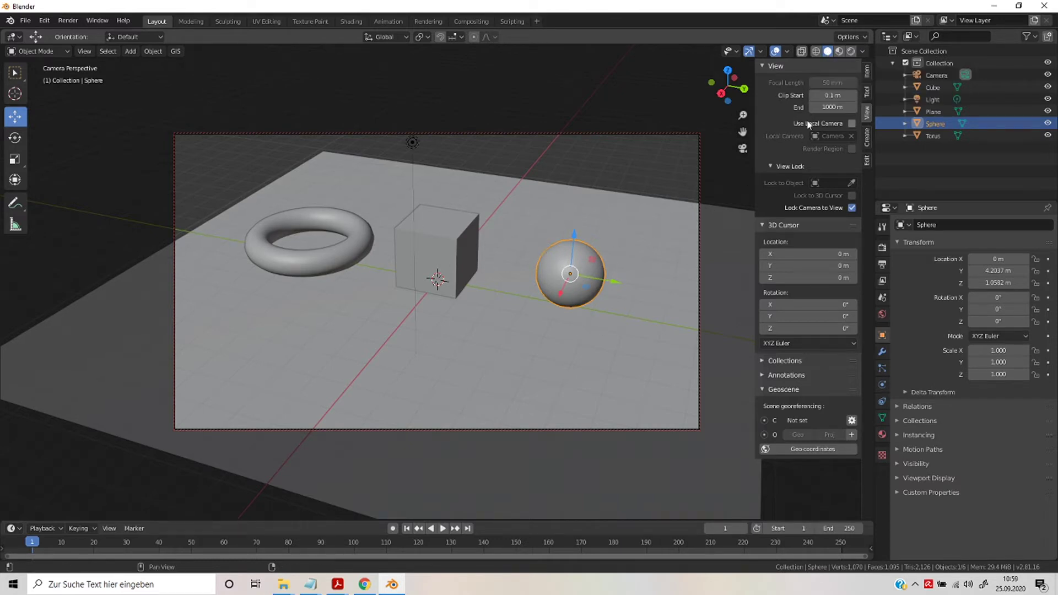
Switch viewport shading to Material Preview, then to Rendered with shadows.
{"action": "left_click", "coordinate": [840, 52]}
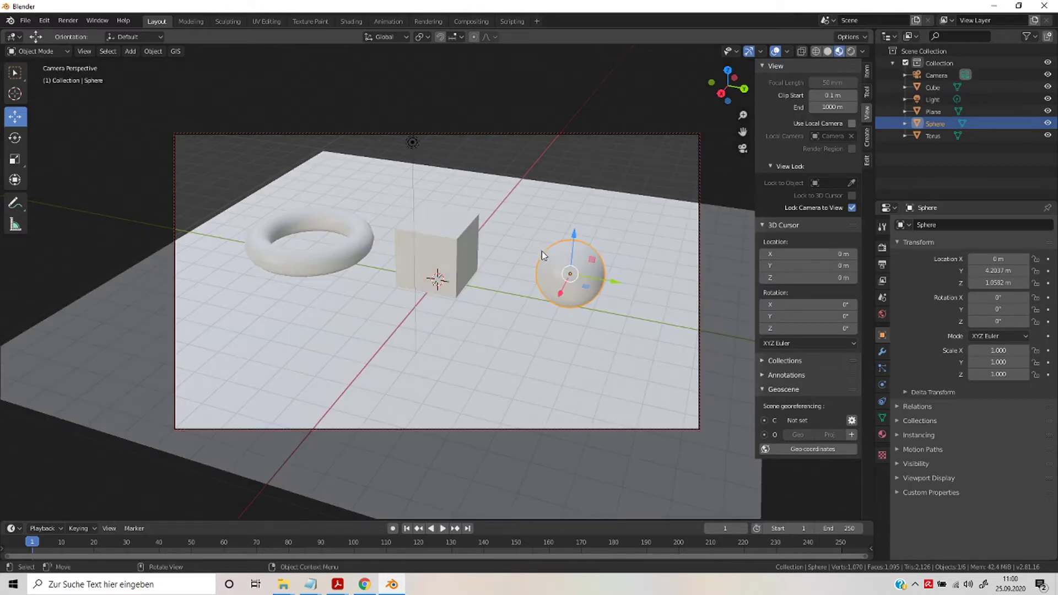
{"action": "left_click", "coordinate": [852, 51]}
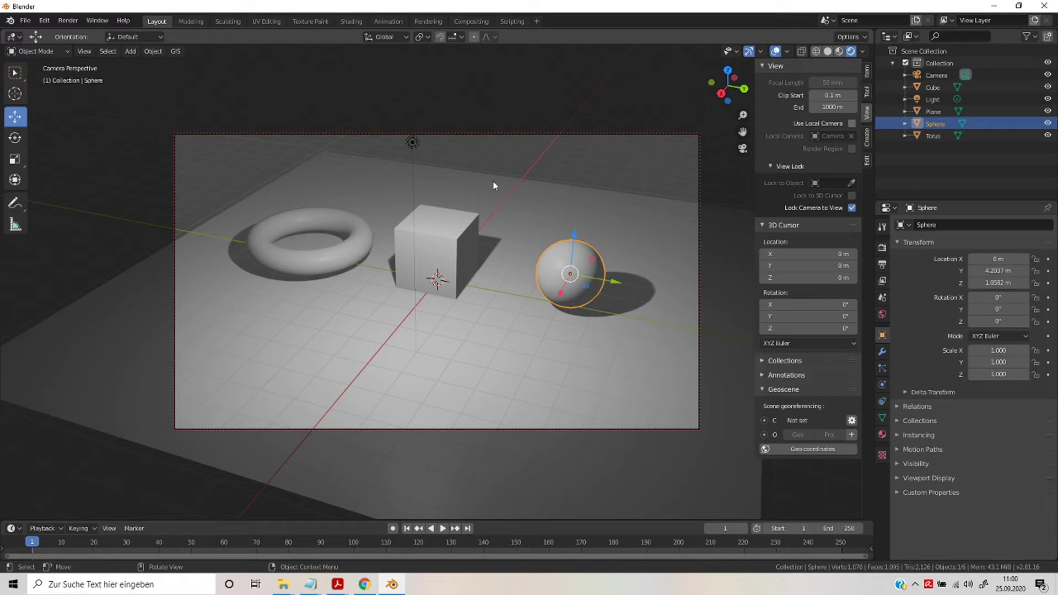
Nudge the camera angle slightly, then switch to the Shading workspace.
{"action": "mouse_move", "coordinate": [530, 243]}
{"action": "middle_mouse_down"}
{"action": "mouse_move", "coordinate": [457, 260]}
{"action": "mouse_move", "coordinate": [489, 250]}
{"action": "mouse_move", "coordinate": [530, 260]}
{"action": "middle_mouse_up"}
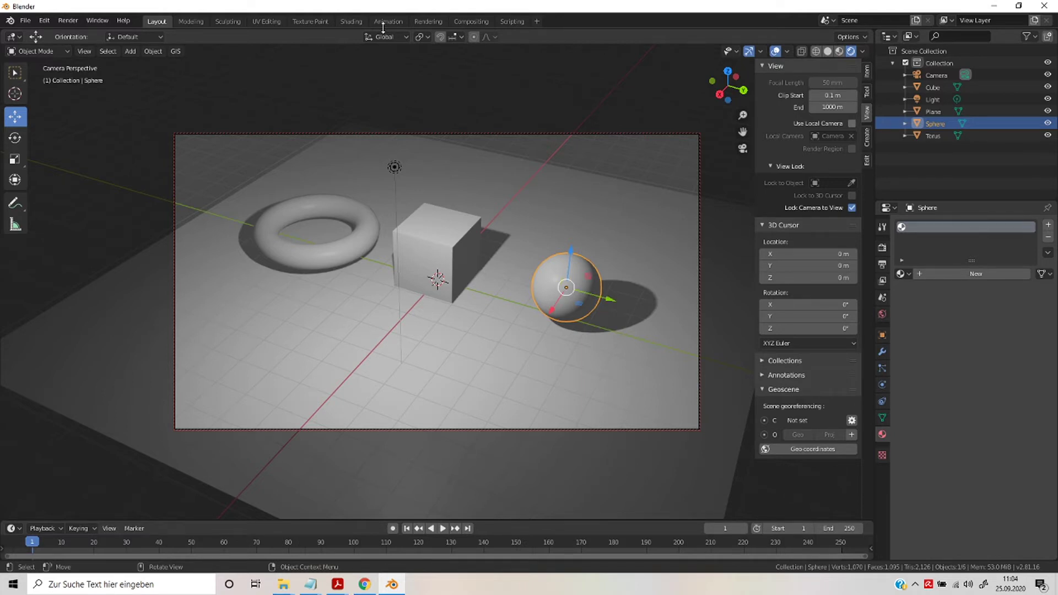
{"action": "left_click", "coordinate": [352, 21]}
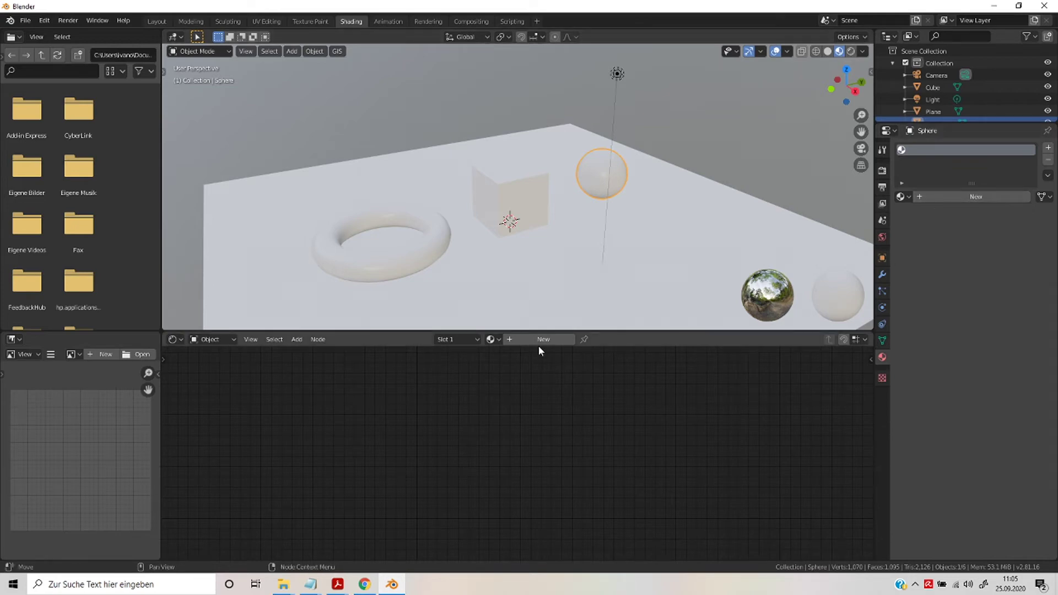
Create Material.003 for the sphere and shift its Principled BSDF and Output nodes right.
{"action": "left_click", "coordinate": [976, 199]}
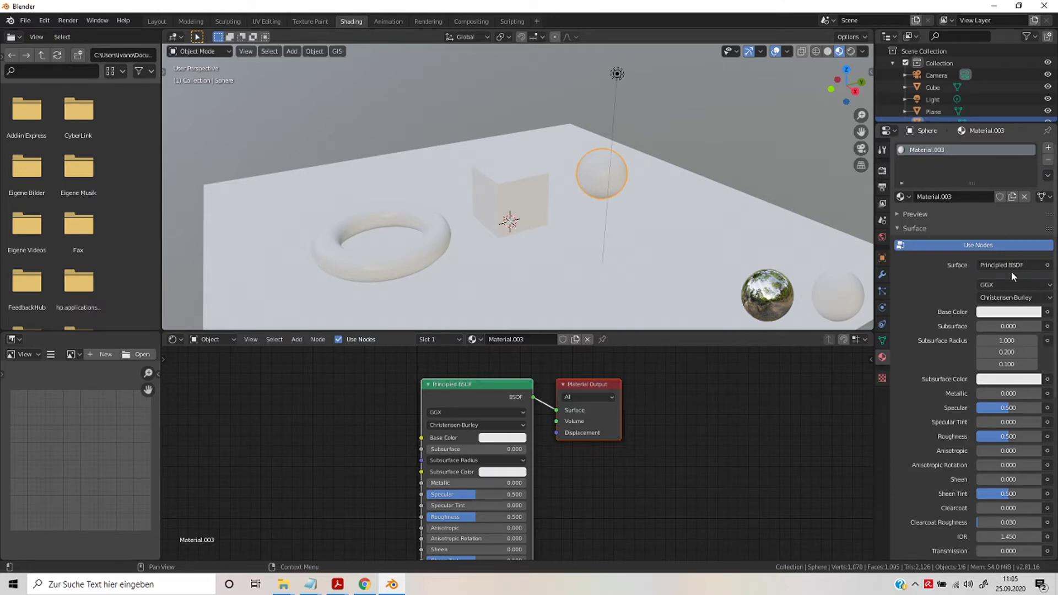
{"action": "mouse_move", "coordinate": [1006, 364]}
{"action": "scroll", "coordinate": [716, 480], "scroll_direction": "down", "scroll_amount": 2}
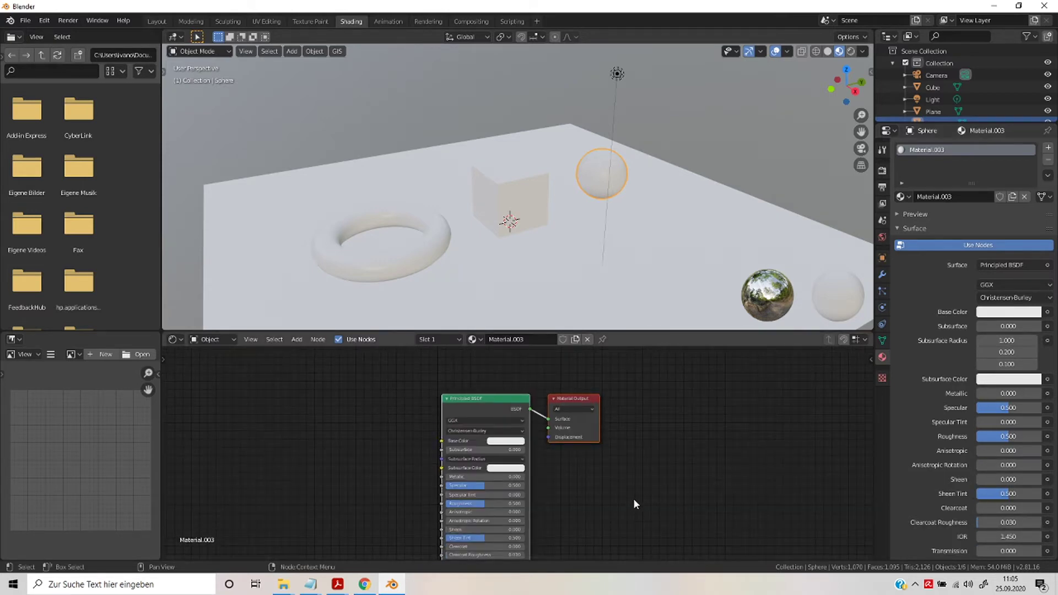
{"action": "middle_click_drag", "start_coordinate": [633, 499], "coordinate": [667, 427]}
{"action": "scroll", "coordinate": [671, 420], "scroll_direction": "down", "scroll_amount": 1}
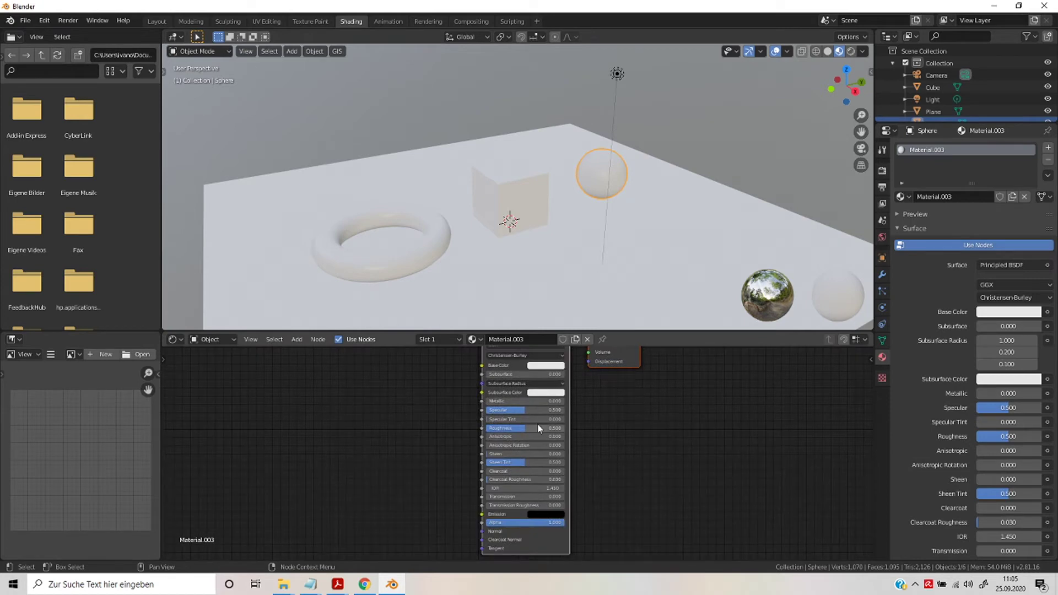
{"action": "middle_click_drag", "start_coordinate": [595, 431], "coordinate": [600, 445]}
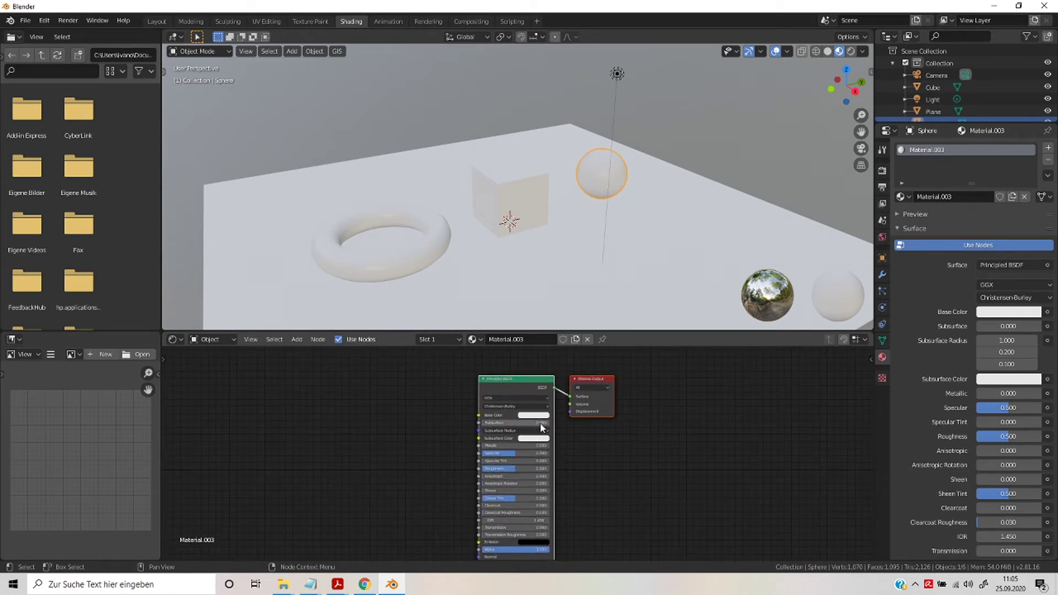
{"action": "scroll", "coordinate": [602, 450], "scroll_direction": "up", "scroll_amount": 1}
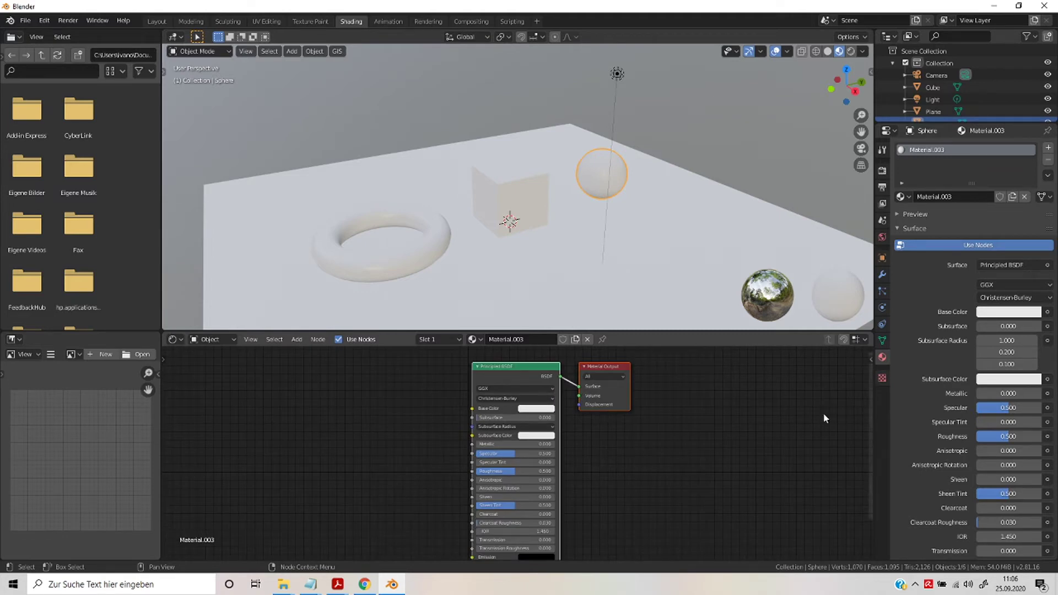
{"action": "mouse_move", "coordinate": [870, 359]}
{"action": "left_click_drag", "start_coordinate": [613, 363], "coordinate": [731, 380]}
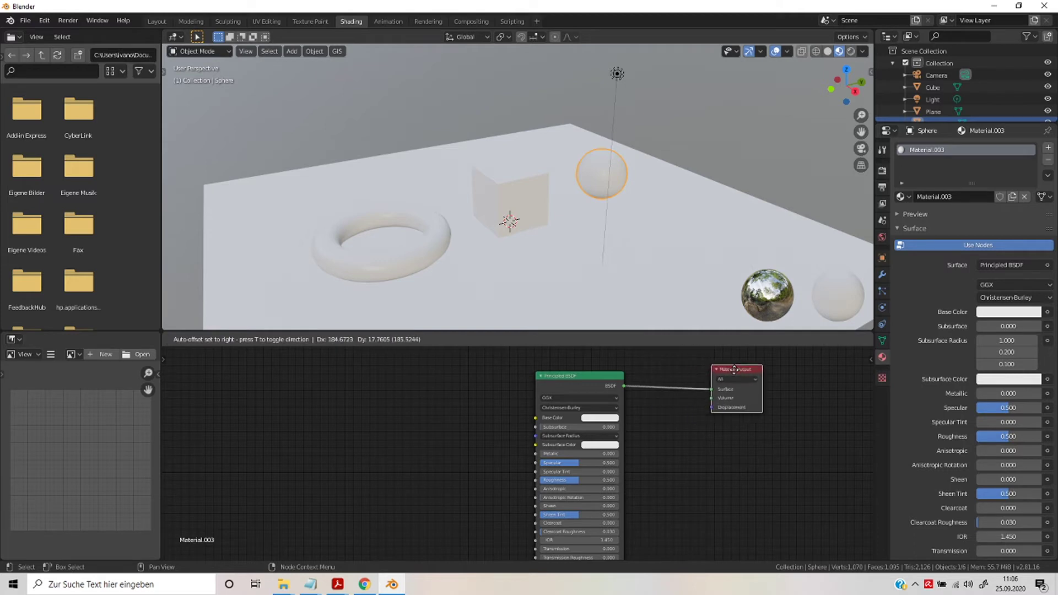
{"action": "left_click", "coordinate": [731, 380]}
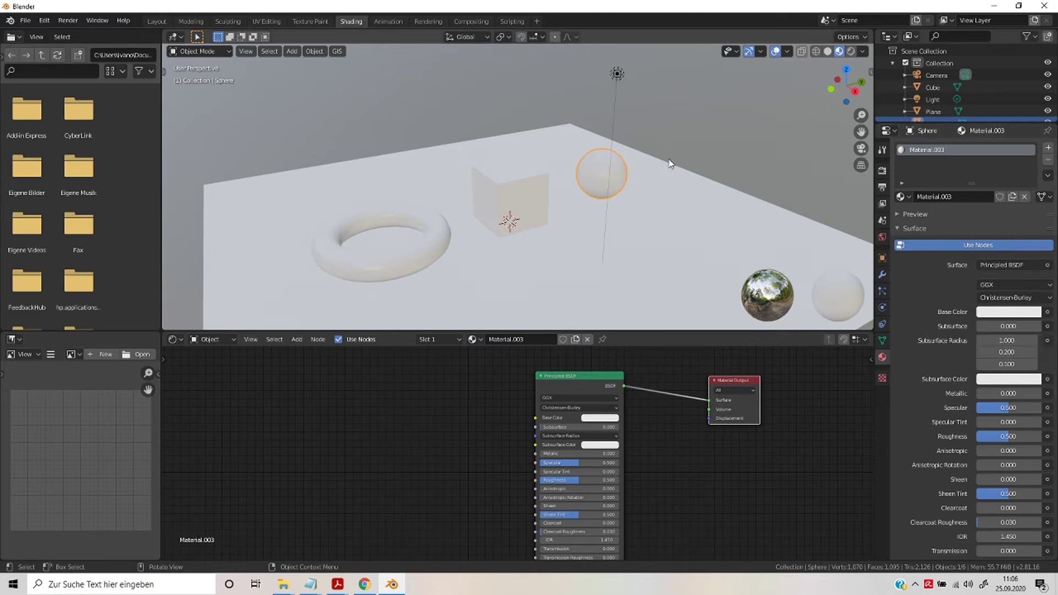
Tint the sphere's Base Color salmon, then darken it to a copper-brown.
{"action": "left_click", "coordinate": [994, 316]}
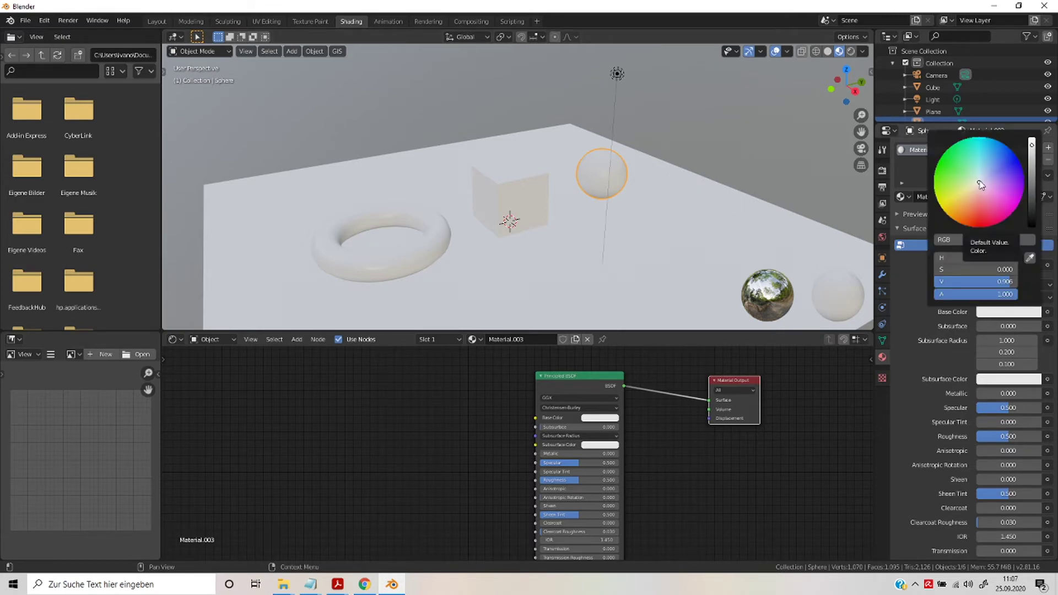
{"action": "mouse_move", "coordinate": [980, 185]}
{"action": "left_mouse_down"}
{"action": "mouse_move", "coordinate": [973, 199]}
{"action": "mouse_move", "coordinate": [966, 159]}
{"action": "mouse_move", "coordinate": [992, 161]}
{"action": "mouse_move", "coordinate": [997, 187]}
{"action": "mouse_move", "coordinate": [968, 205]}
{"action": "left_mouse_up"}
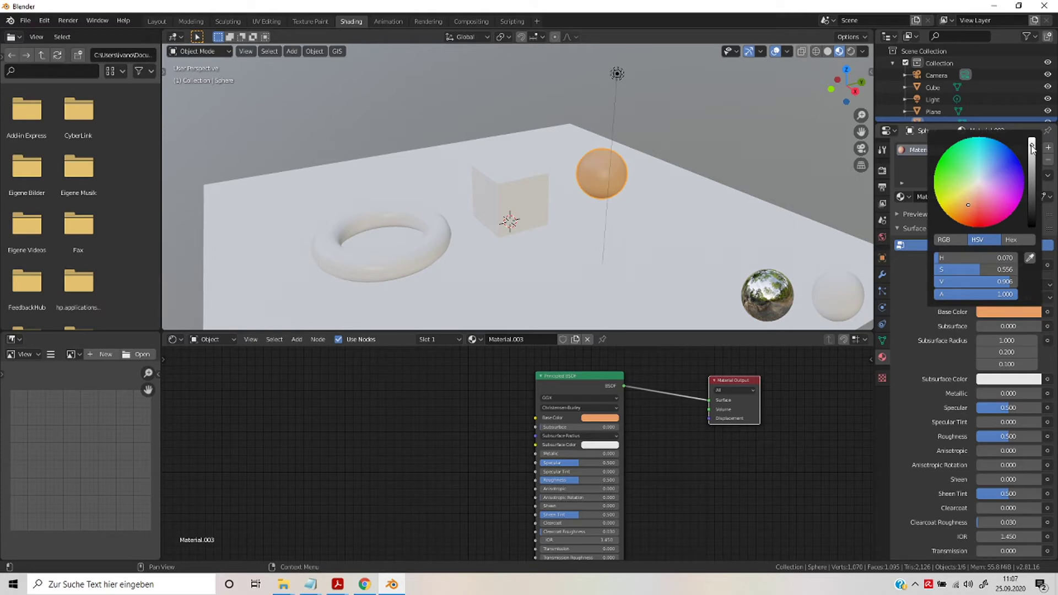
{"action": "left_click_drag", "start_coordinate": [1031, 146], "coordinate": [1031, 171]}
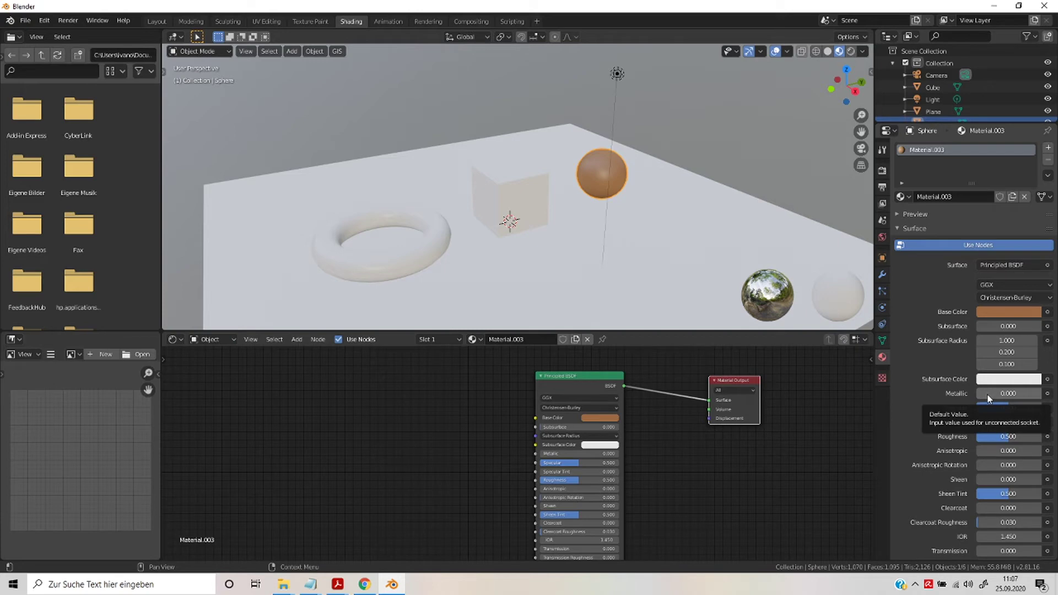
Raise the sphere material's Metallic and set its Specular to 1.000.
{"action": "left_click_drag", "start_coordinate": [988, 398], "coordinate": [1036, 398]}
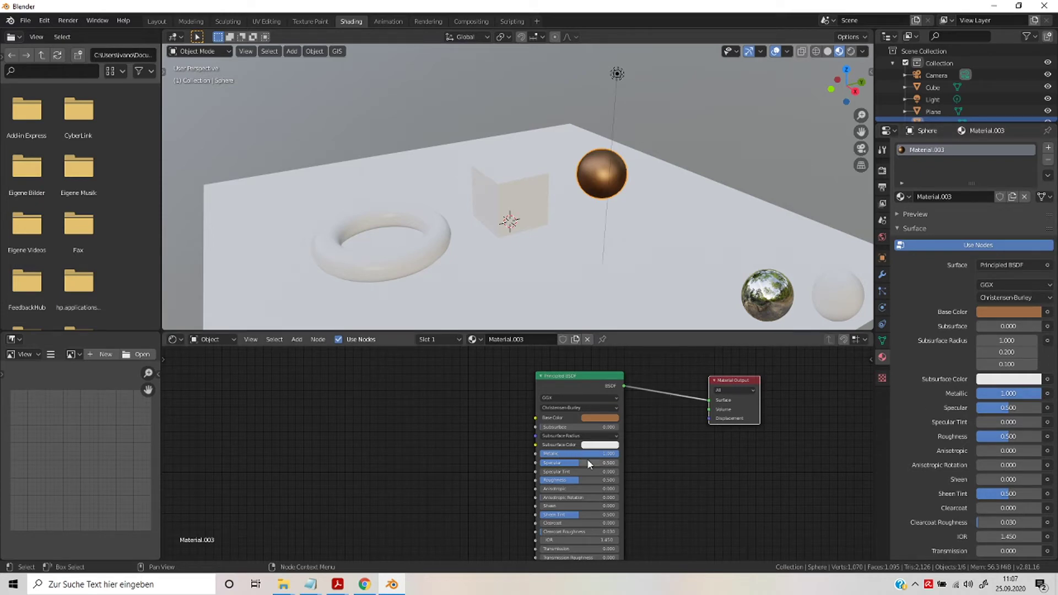
{"action": "scroll", "coordinate": [588, 464], "scroll_direction": "up", "scroll_amount": 2}
{"action": "scroll", "coordinate": [616, 470], "scroll_direction": "up", "scroll_amount": 1}
{"action": "scroll", "coordinate": [619, 472], "scroll_direction": "up", "scroll_amount": 1}
{"action": "scroll", "coordinate": [636, 468], "scroll_direction": "up", "scroll_amount": 2}
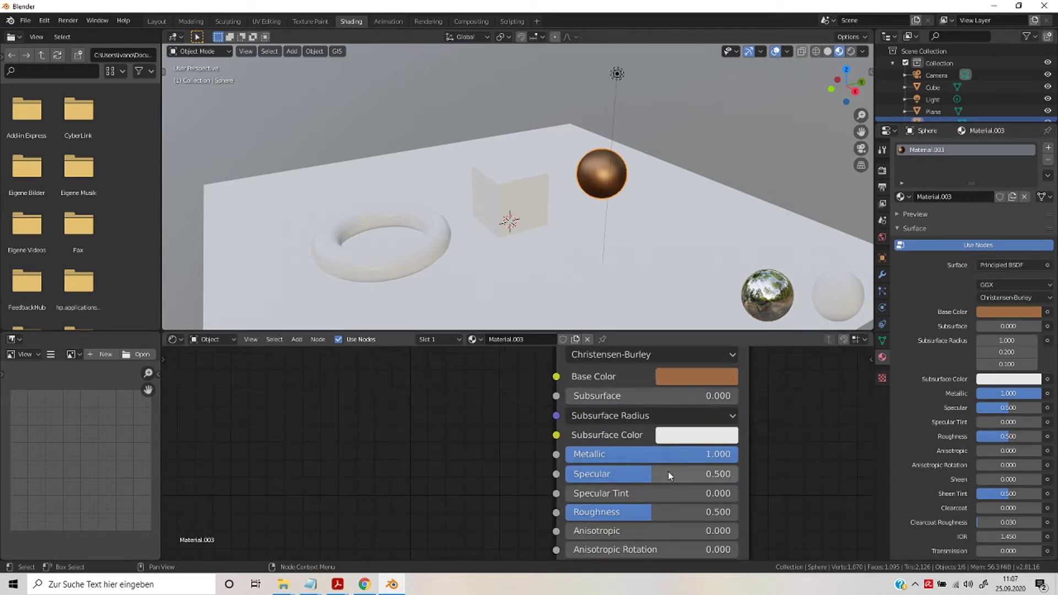
{"action": "scroll", "coordinate": [675, 480], "scroll_direction": "down", "scroll_amount": 2}
{"action": "mouse_move", "coordinate": [763, 439]}
{"action": "middle_mouse_down"}
{"action": "mouse_move", "coordinate": [205, 422]}
{"action": "mouse_move", "coordinate": [705, 465]}
{"action": "middle_mouse_up"}
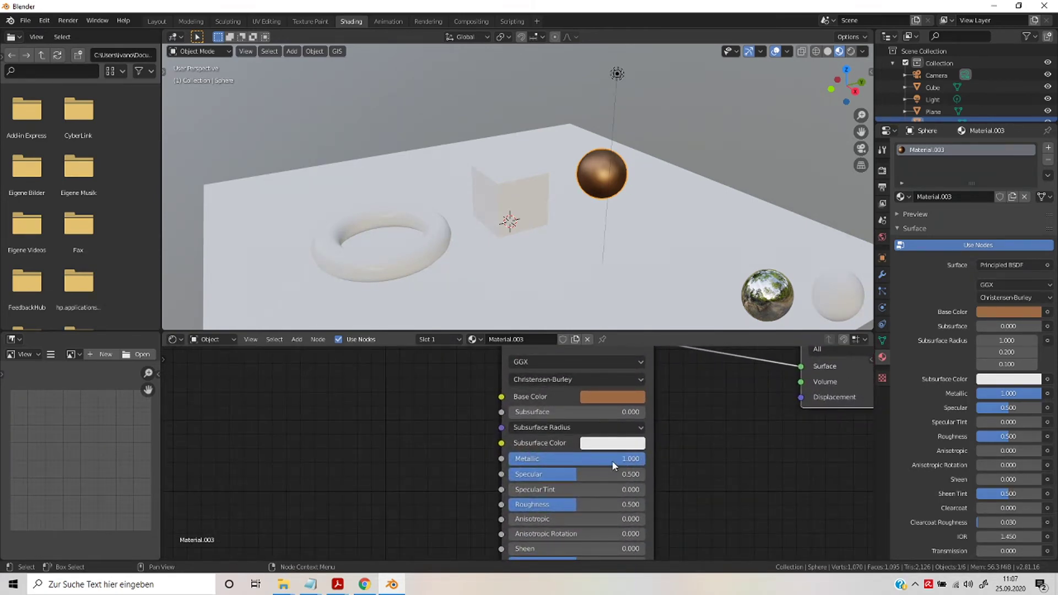
{"action": "scroll", "coordinate": [623, 462], "scroll_direction": "down", "scroll_amount": 1}
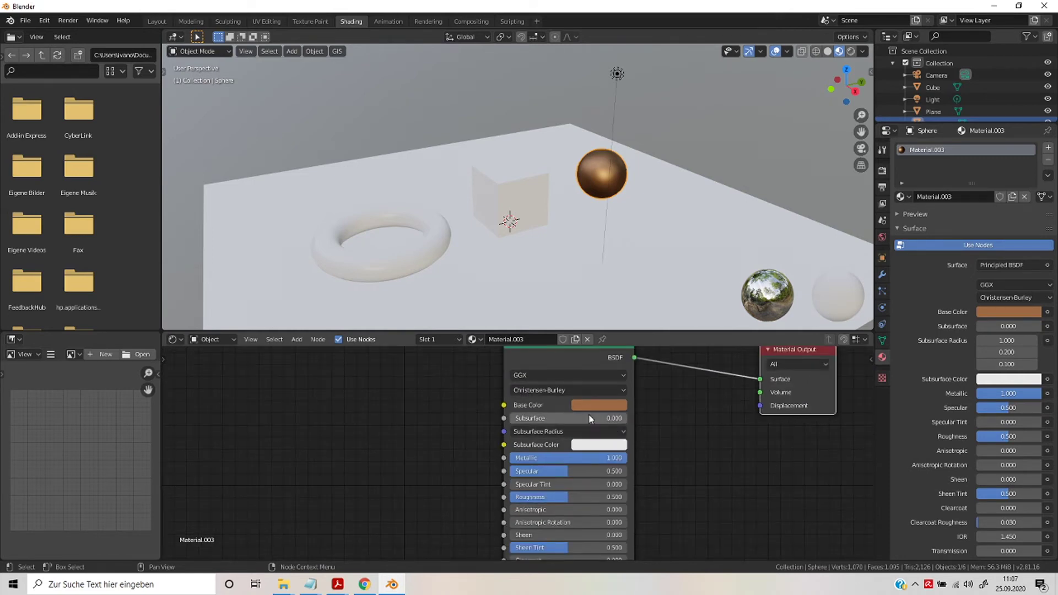
{"action": "middle_click_drag", "start_coordinate": [660, 425], "coordinate": [666, 423]}
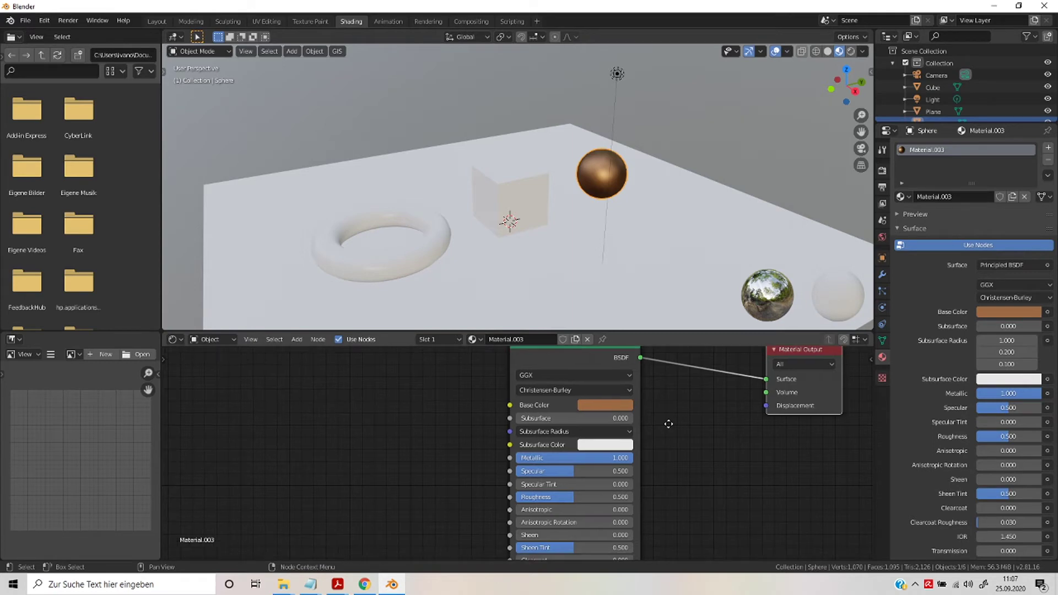
{"action": "scroll", "coordinate": [600, 459], "scroll_direction": "up", "scroll_amount": 1}
{"action": "scroll", "coordinate": [600, 459], "scroll_direction": "up", "scroll_amount": 1}
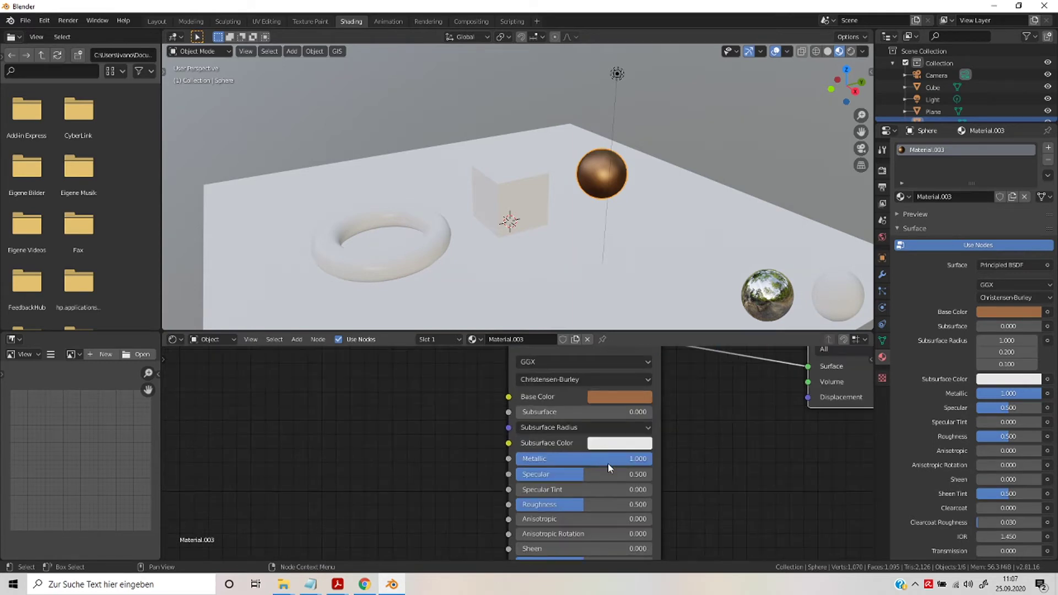
{"action": "mouse_move", "coordinate": [607, 463]}
{"action": "left_mouse_down"}
{"action": "mouse_move", "coordinate": [579, 474]}
{"action": "mouse_move", "coordinate": [653, 474]}
{"action": "mouse_move", "coordinate": [545, 474]}
{"action": "mouse_move", "coordinate": [653, 474]}
{"action": "left_mouse_up"}
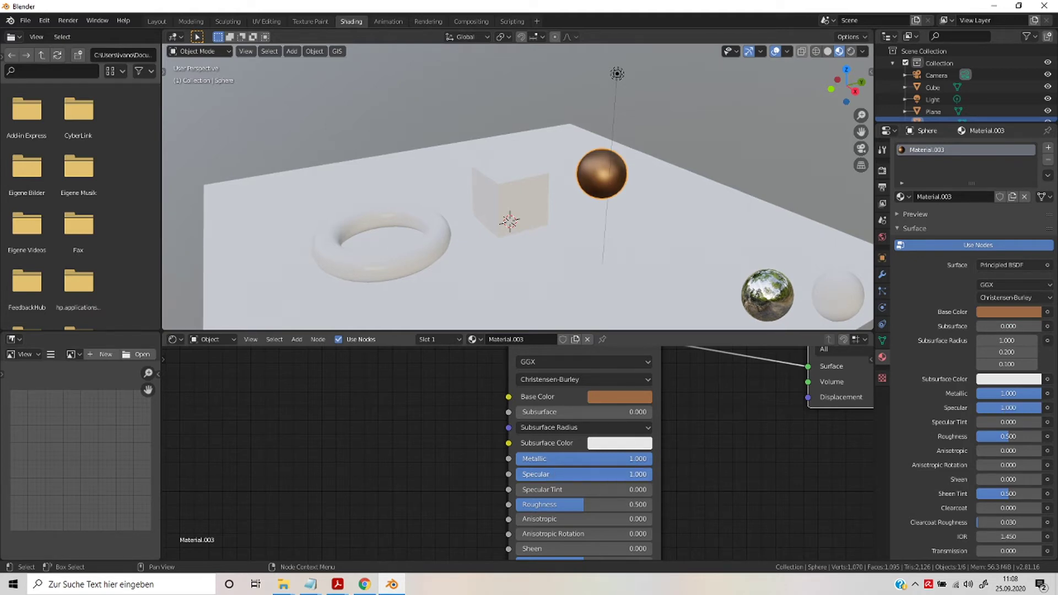
Lower the sphere's Roughness to 0.192 and fit both shader nodes in view.
{"action": "scroll", "coordinate": [678, 491], "scroll_direction": "down", "scroll_amount": 1}
{"action": "mouse_move", "coordinate": [603, 501]}
{"action": "left_mouse_down"}
{"action": "mouse_move", "coordinate": [638, 500]}
{"action": "mouse_move", "coordinate": [539, 501]}
{"action": "left_mouse_up"}
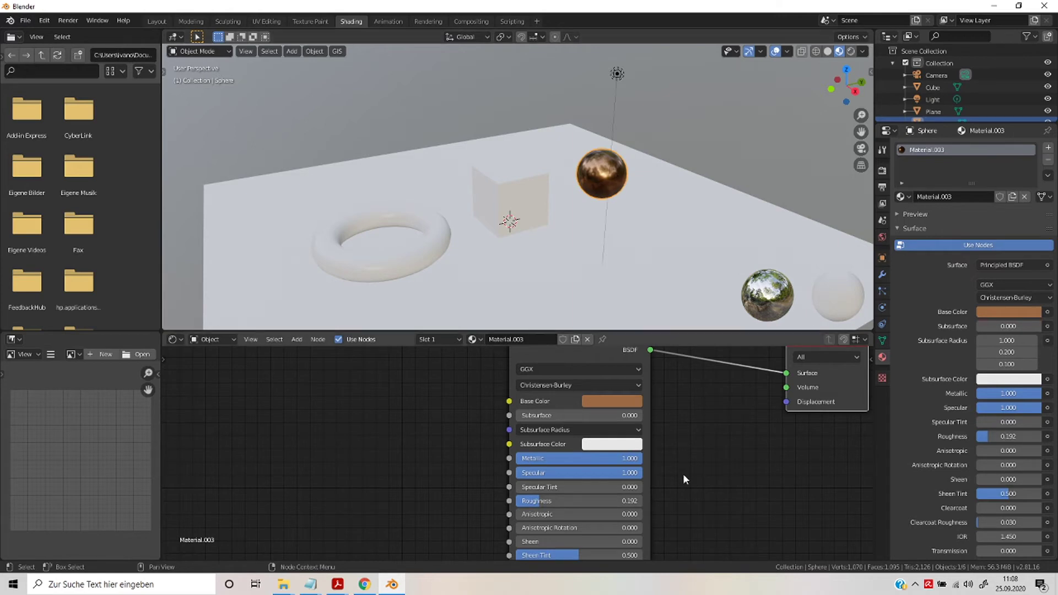
{"action": "middle_click_drag", "start_coordinate": [692, 497], "coordinate": [696, 397]}
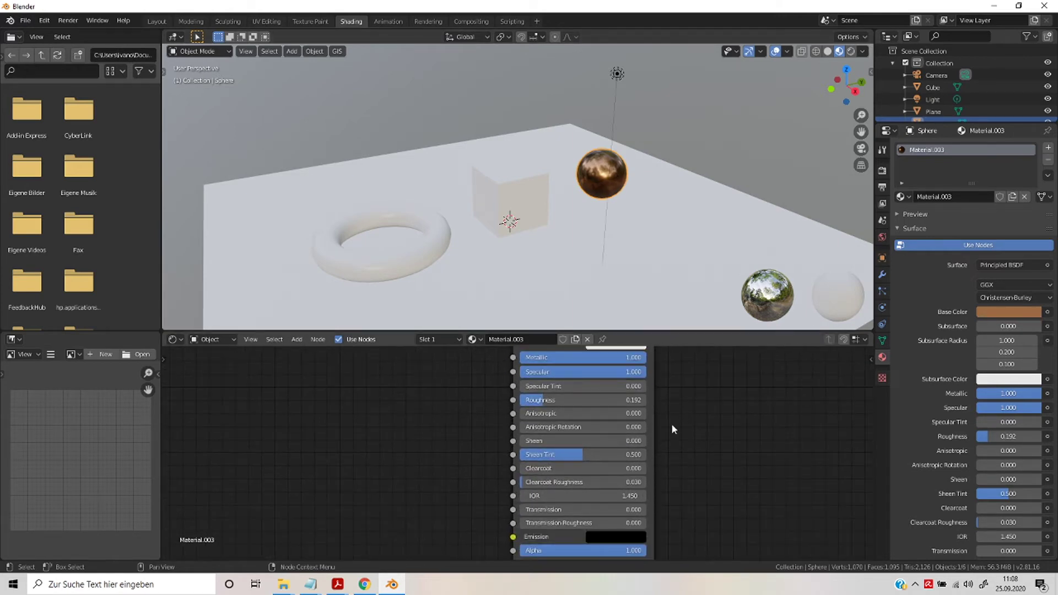
{"action": "middle_click_drag", "start_coordinate": [693, 415], "coordinate": [694, 434]}
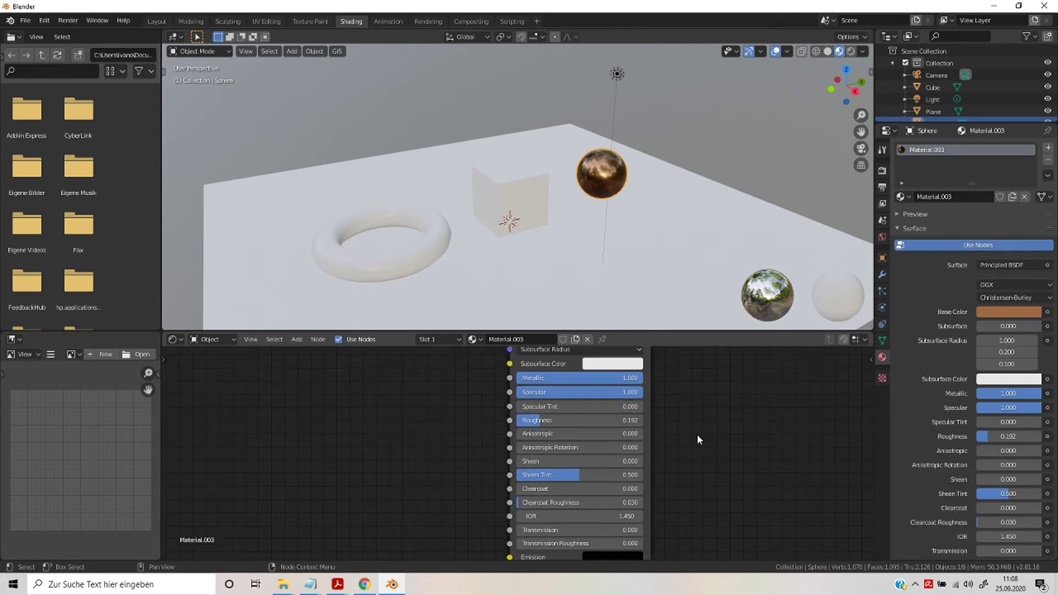
{"action": "mouse_move", "coordinate": [663, 460]}
{"action": "middle_mouse_down"}
{"action": "mouse_move", "coordinate": [701, 423]}
{"action": "mouse_move", "coordinate": [692, 392]}
{"action": "mouse_move", "coordinate": [673, 455]}
{"action": "middle_mouse_up"}
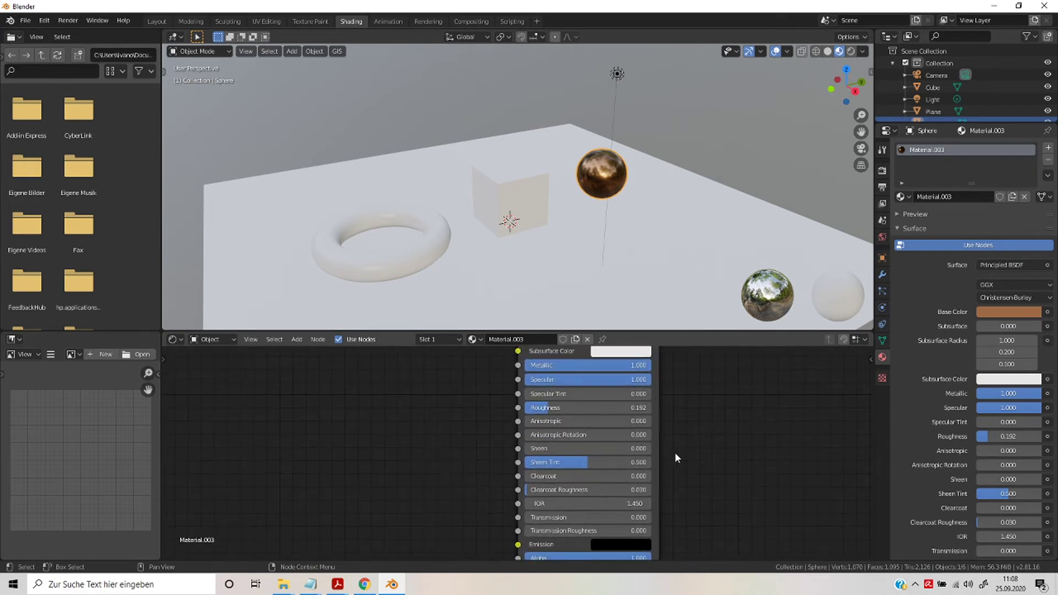
{"action": "middle_click_drag", "start_coordinate": [704, 406], "coordinate": [707, 414]}
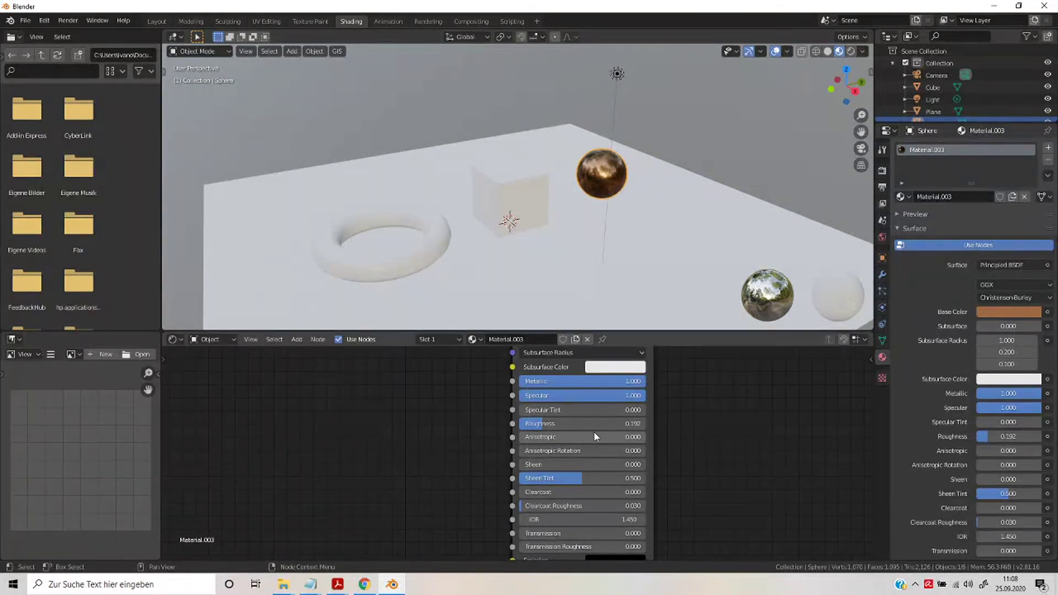
{"action": "scroll", "coordinate": [663, 435], "scroll_direction": "down", "scroll_amount": 1}
{"action": "scroll", "coordinate": [659, 435], "scroll_direction": "down", "scroll_amount": 1}
{"action": "scroll", "coordinate": [656, 412], "scroll_direction": "down", "scroll_amount": 1}
{"action": "middle_click_drag", "start_coordinate": [656, 412], "coordinate": [650, 460]}
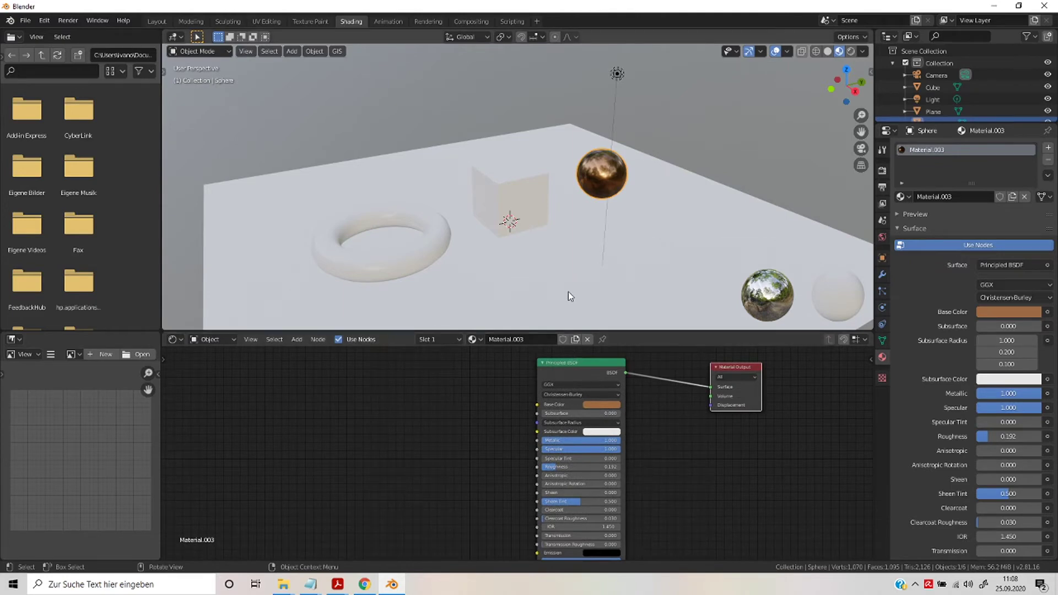
Select the cube and assign it the existing copper Material.003.
{"action": "left_click", "coordinate": [531, 189]}
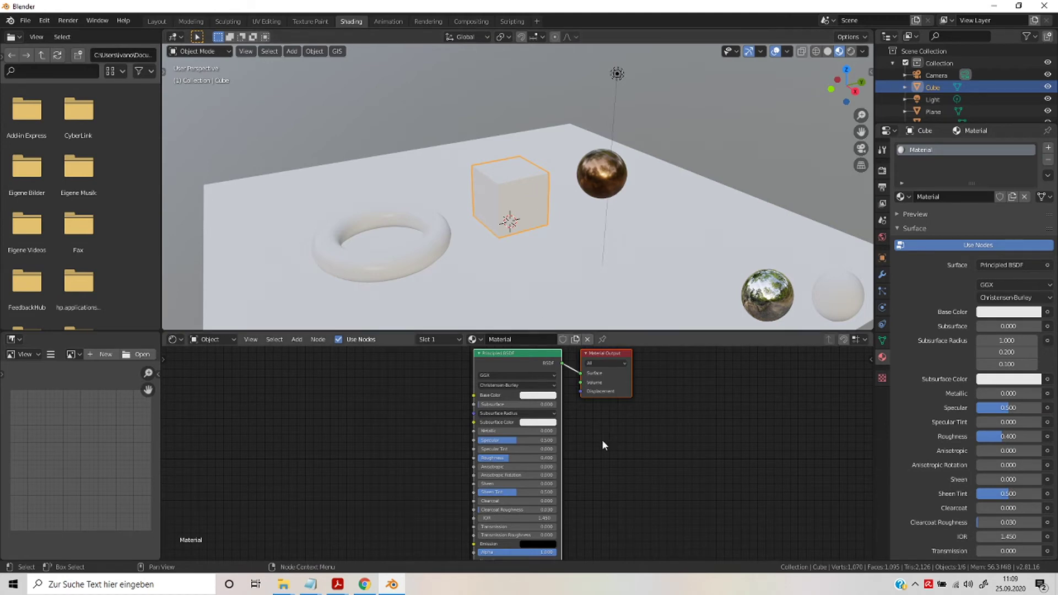
{"action": "scroll", "coordinate": [603, 445], "scroll_direction": "up", "scroll_amount": 1}
{"action": "scroll", "coordinate": [785, 393], "scroll_direction": "down", "scroll_amount": 1}
{"action": "middle_click_drag", "start_coordinate": [678, 409], "coordinate": [690, 431]}
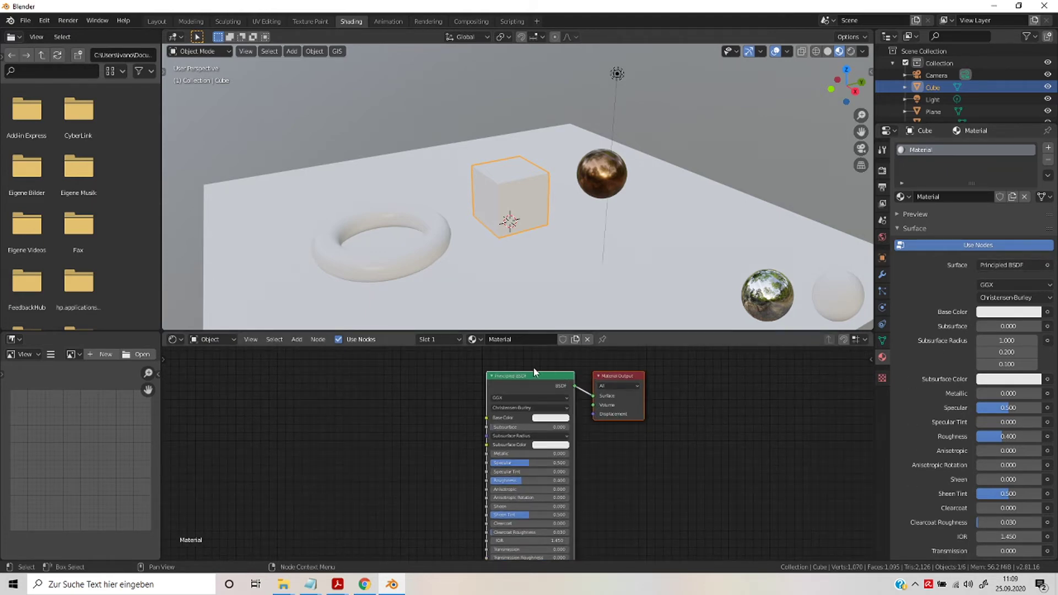
{"action": "left_click", "coordinate": [473, 340]}
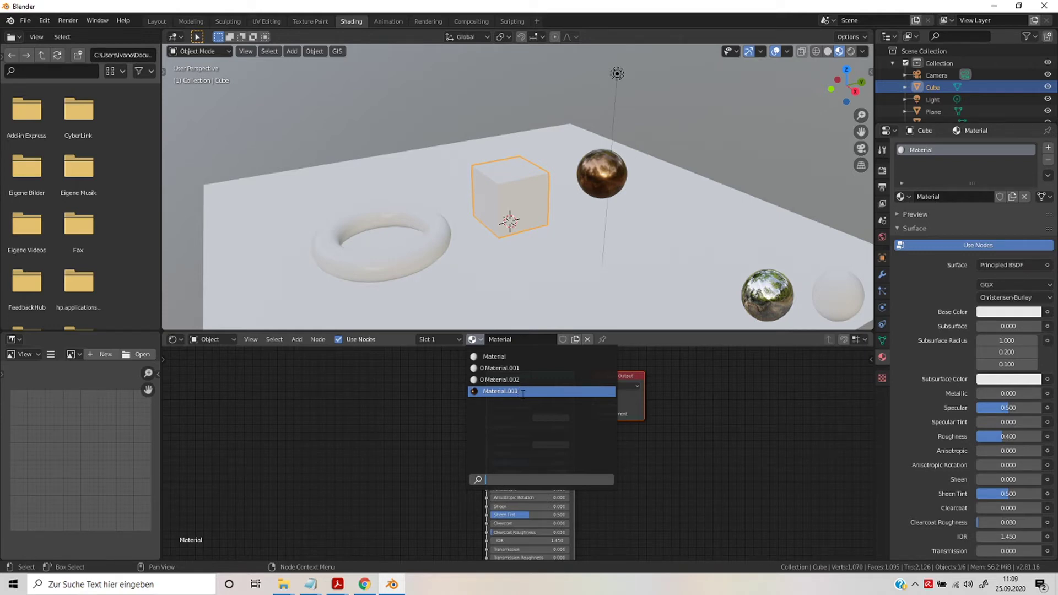
{"action": "left_click", "coordinate": [522, 392]}
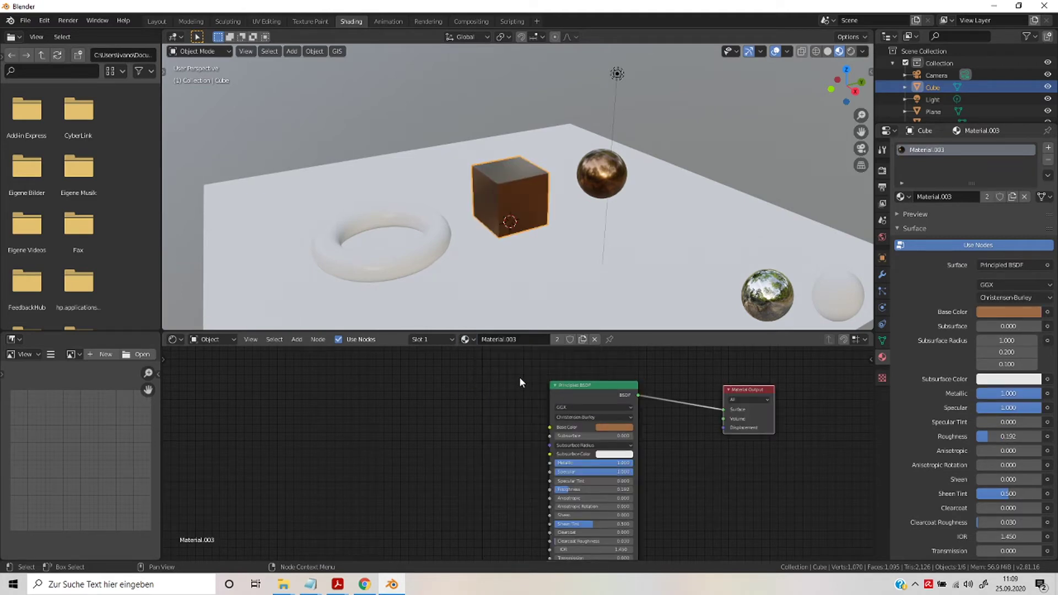
Orbit toward the cube and drop Material.003's Roughness to 0.075.
{"action": "mouse_move", "coordinate": [535, 225]}
{"action": "middle_mouse_down"}
{"action": "mouse_move", "coordinate": [527, 249]}
{"action": "mouse_move", "coordinate": [581, 276]}
{"action": "middle_mouse_up"}
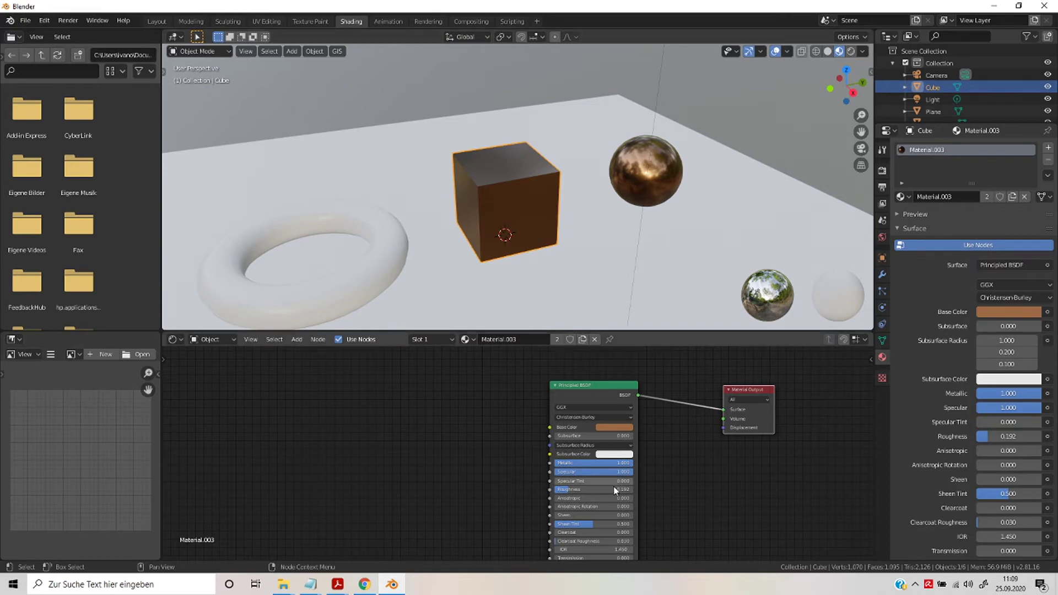
{"action": "scroll", "coordinate": [615, 490], "scroll_direction": "up", "scroll_amount": 1}
{"action": "left_click_drag", "start_coordinate": [595, 495], "coordinate": [585, 495]}
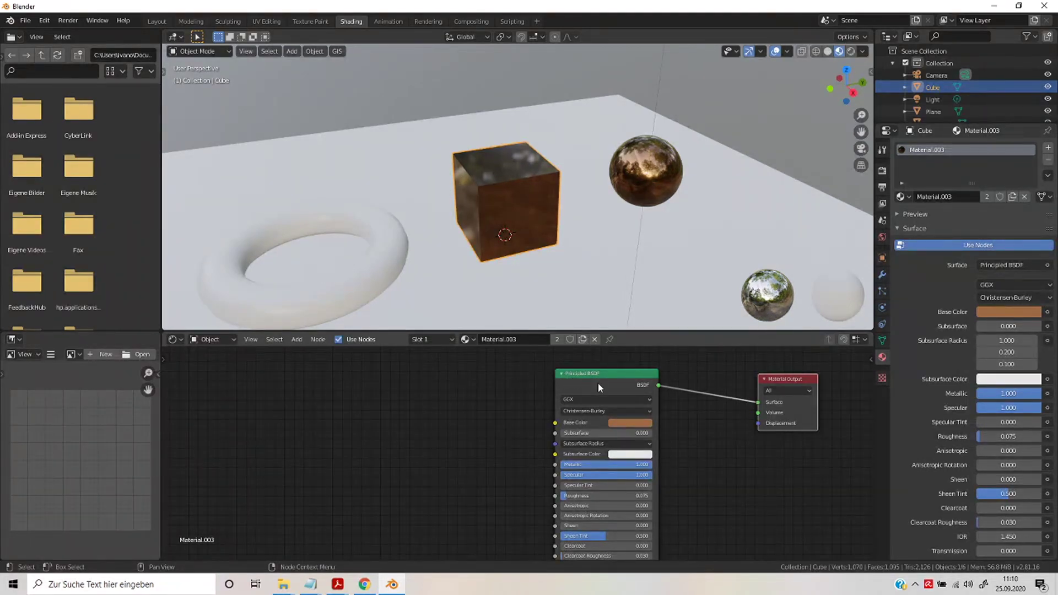
Make the cube's material a single-user copy, Material.004, and raise its roughness for a matte look.
{"action": "left_click", "coordinate": [579, 342]}
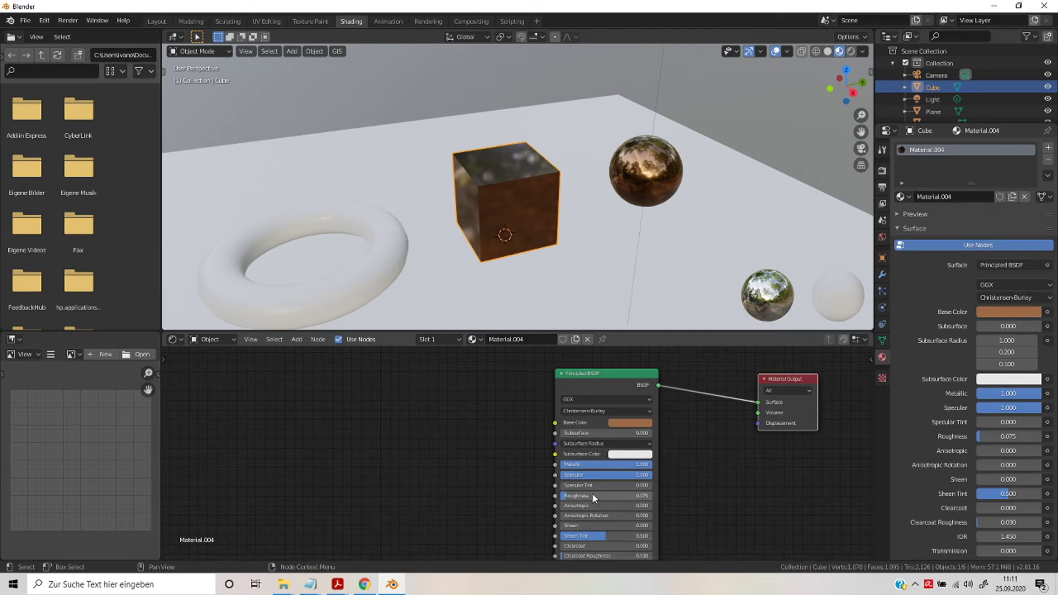
{"action": "mouse_move", "coordinate": [585, 499]}
{"action": "left_mouse_down"}
{"action": "mouse_move", "coordinate": [604, 499]}
{"action": "mouse_move", "coordinate": [583, 496]}
{"action": "left_mouse_up"}
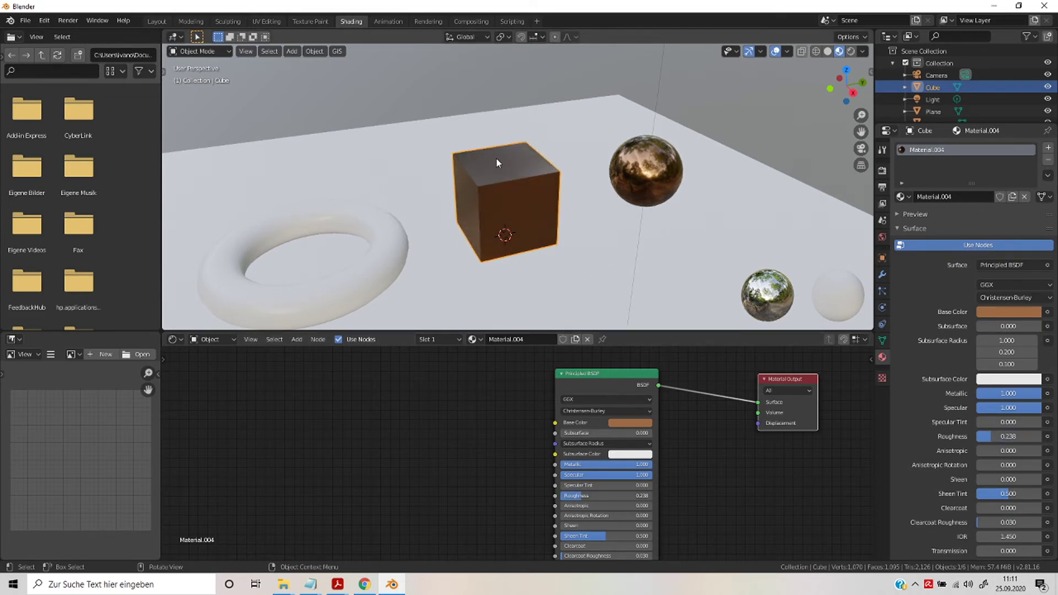
Give Material.004 a vivid green colour, specular 0.178, metallic 0.687, then select the torus.
{"action": "mouse_move", "coordinate": [608, 475]}
{"action": "left_mouse_down"}
{"action": "mouse_move", "coordinate": [567, 475]}
{"action": "mouse_move", "coordinate": [609, 475]}
{"action": "mouse_move", "coordinate": [606, 465]}
{"action": "mouse_move", "coordinate": [584, 464]}
{"action": "left_mouse_up"}
{"action": "left_click", "coordinate": [634, 422]}
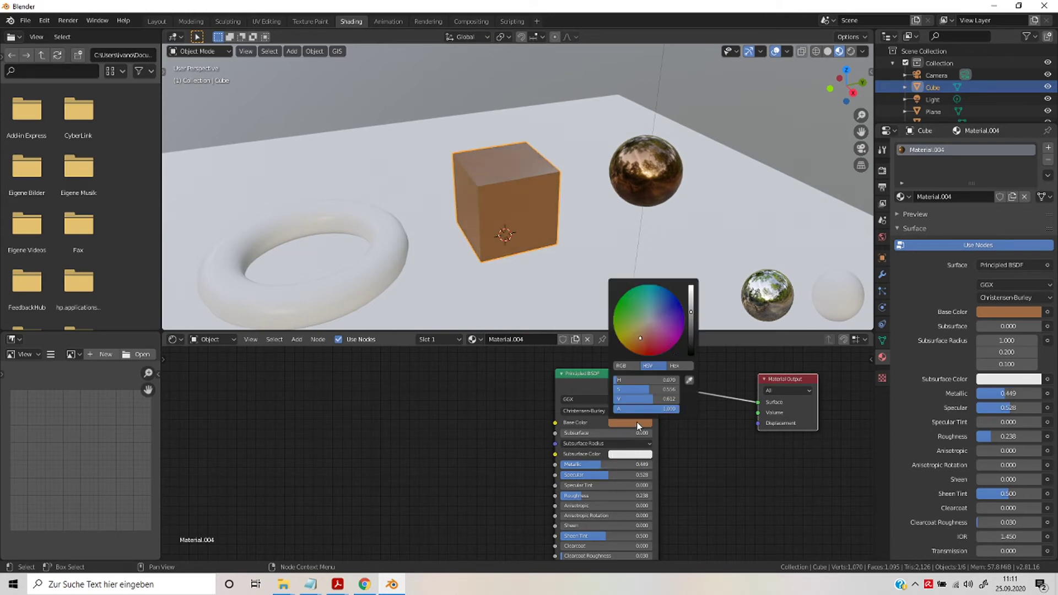
{"action": "mouse_move", "coordinate": [642, 336]}
{"action": "left_mouse_down"}
{"action": "mouse_move", "coordinate": [638, 312]}
{"action": "mouse_move", "coordinate": [691, 288]}
{"action": "left_mouse_up"}
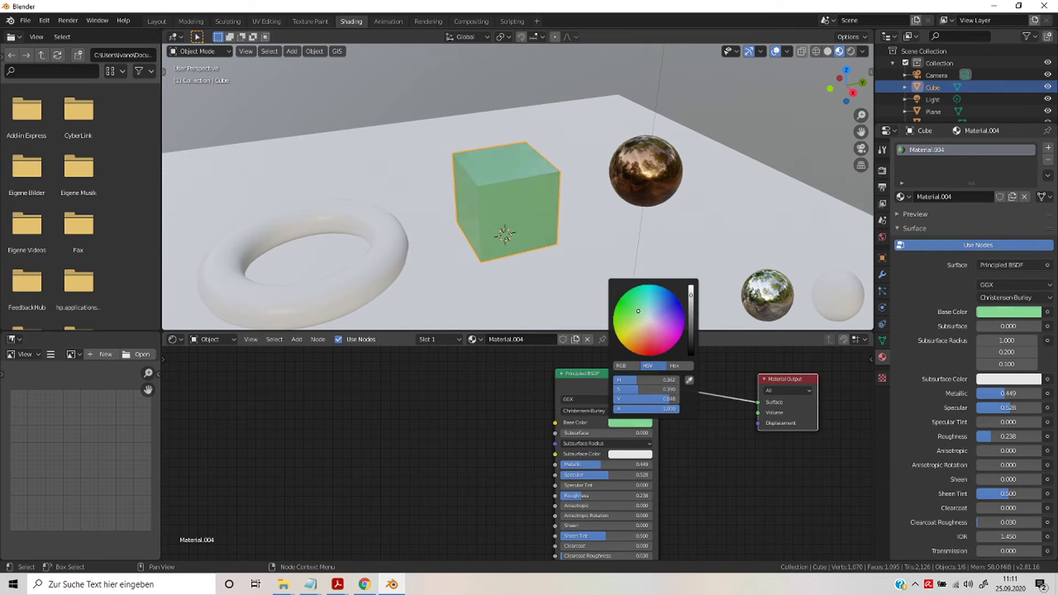
{"action": "left_click_drag", "start_coordinate": [637, 313], "coordinate": [624, 295]}
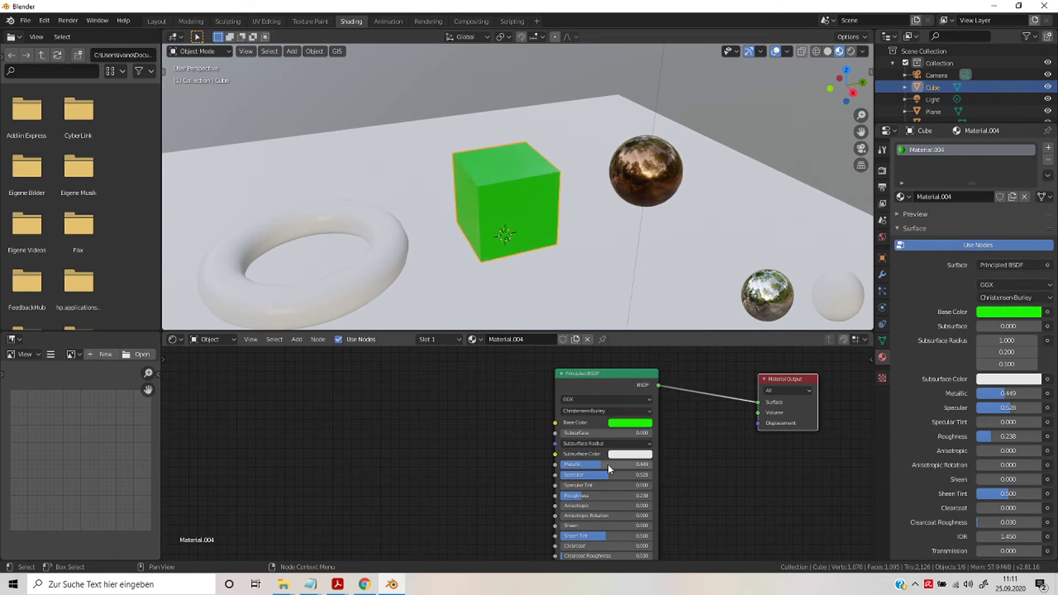
{"action": "mouse_move", "coordinate": [607, 466]}
{"action": "left_mouse_down"}
{"action": "mouse_move", "coordinate": [623, 466]}
{"action": "mouse_move", "coordinate": [543, 474]}
{"action": "left_mouse_up"}
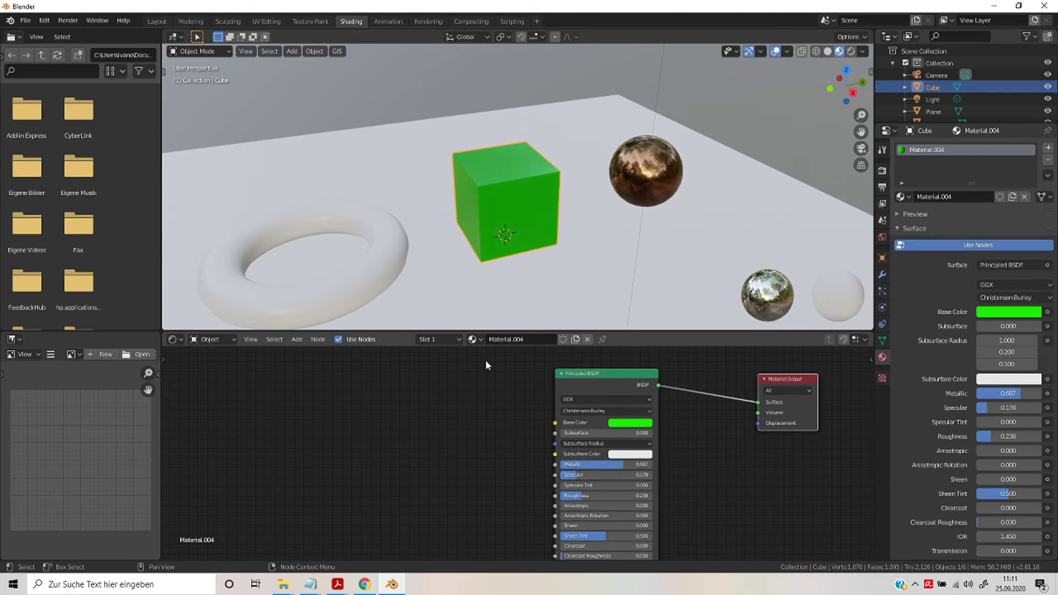
{"action": "left_click", "coordinate": [376, 272]}
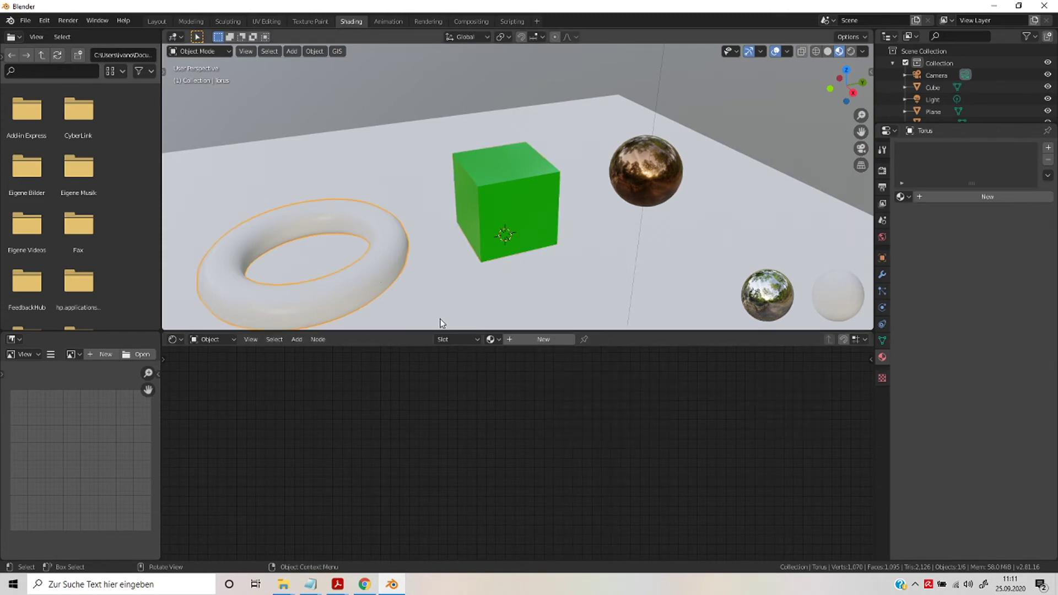
Create a new material, Material.005, for the torus with a pink base colour.
{"action": "left_click", "coordinate": [491, 339]}
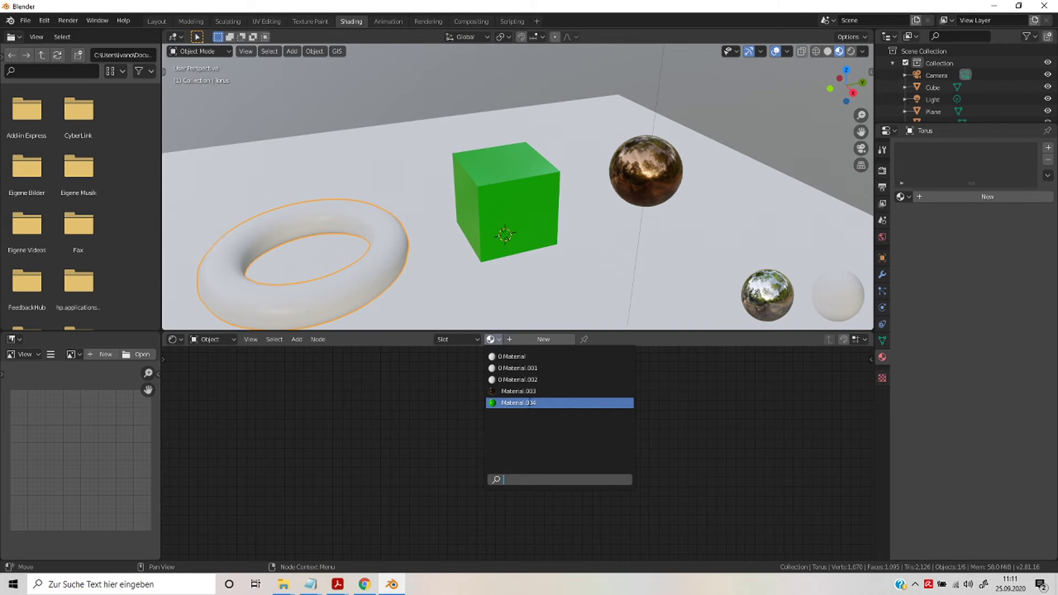
{"action": "left_click", "coordinate": [513, 338]}
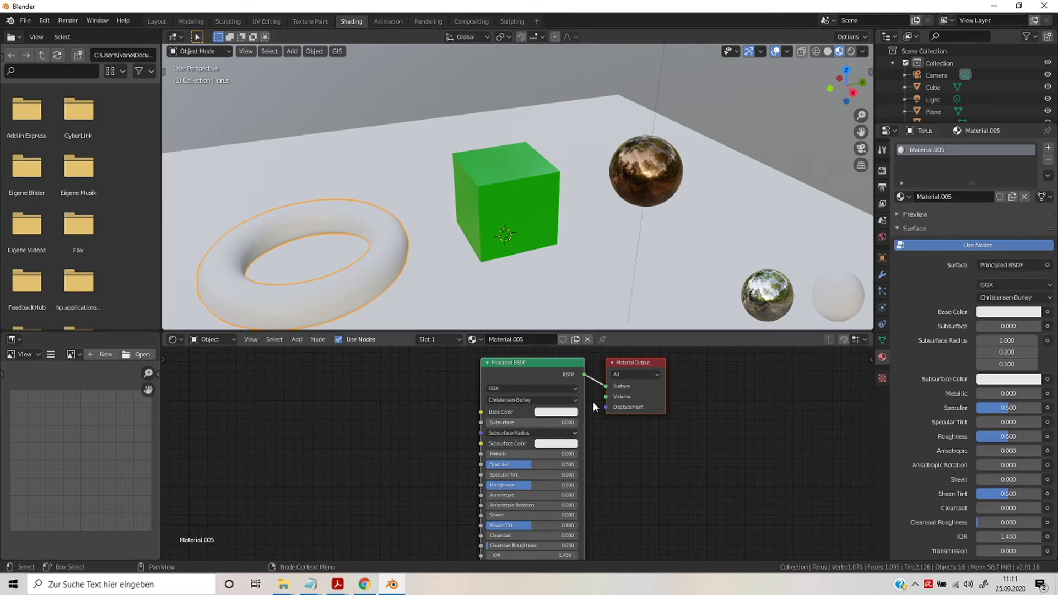
{"action": "left_click", "coordinate": [556, 412]}
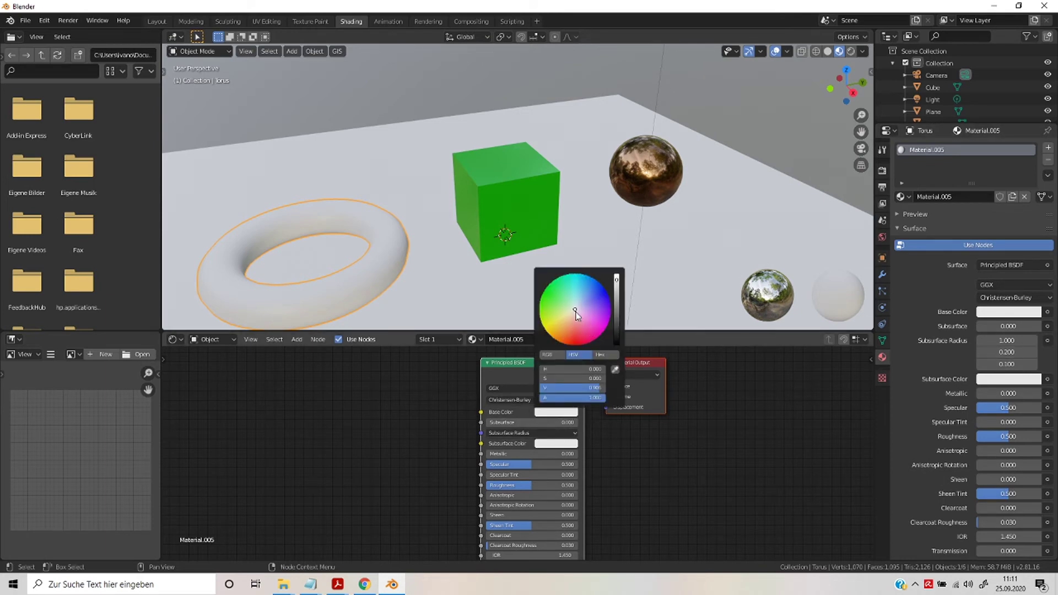
{"action": "left_click_drag", "start_coordinate": [575, 312], "coordinate": [586, 337]}
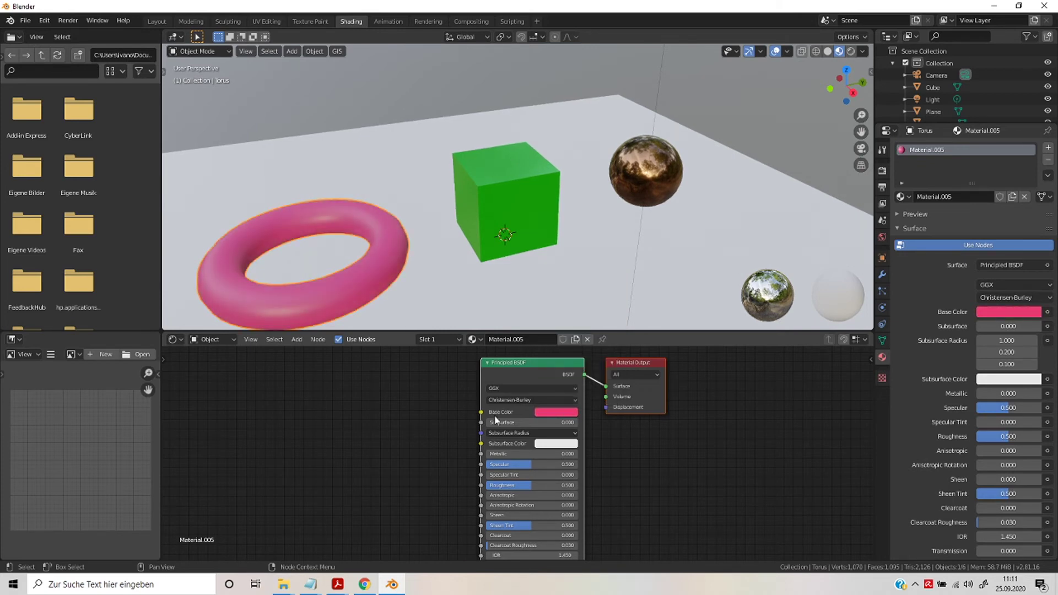
Set the torus Metallic to 0.645 and Roughness to 0, then select the ground plane.
{"action": "left_click_drag", "start_coordinate": [533, 453], "coordinate": [546, 453]}
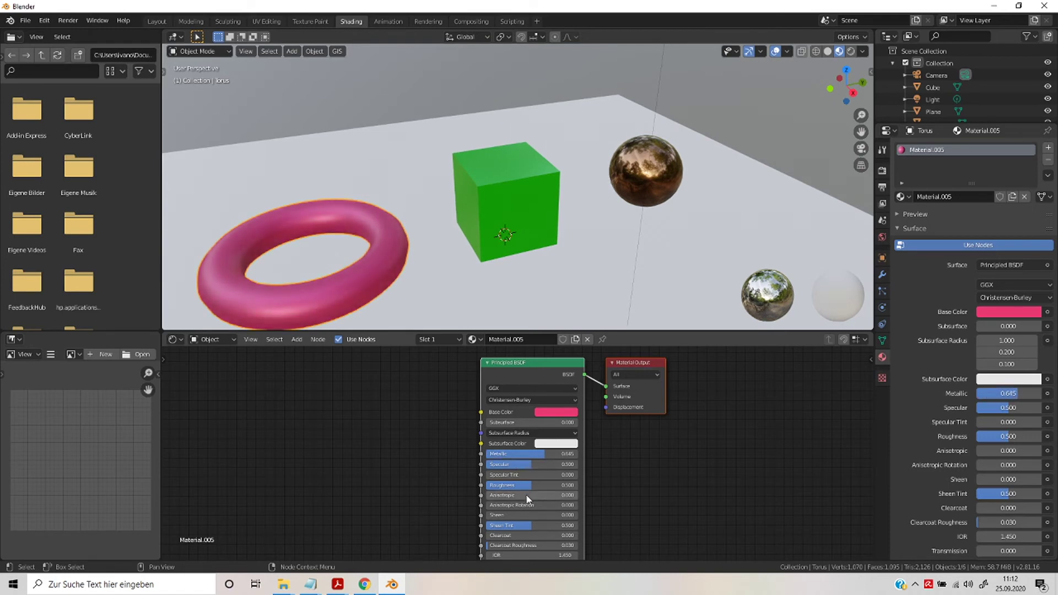
{"action": "mouse_move", "coordinate": [513, 485]}
{"action": "left_mouse_down"}
{"action": "mouse_move", "coordinate": [576, 487]}
{"action": "mouse_move", "coordinate": [485, 487]}
{"action": "left_mouse_up"}
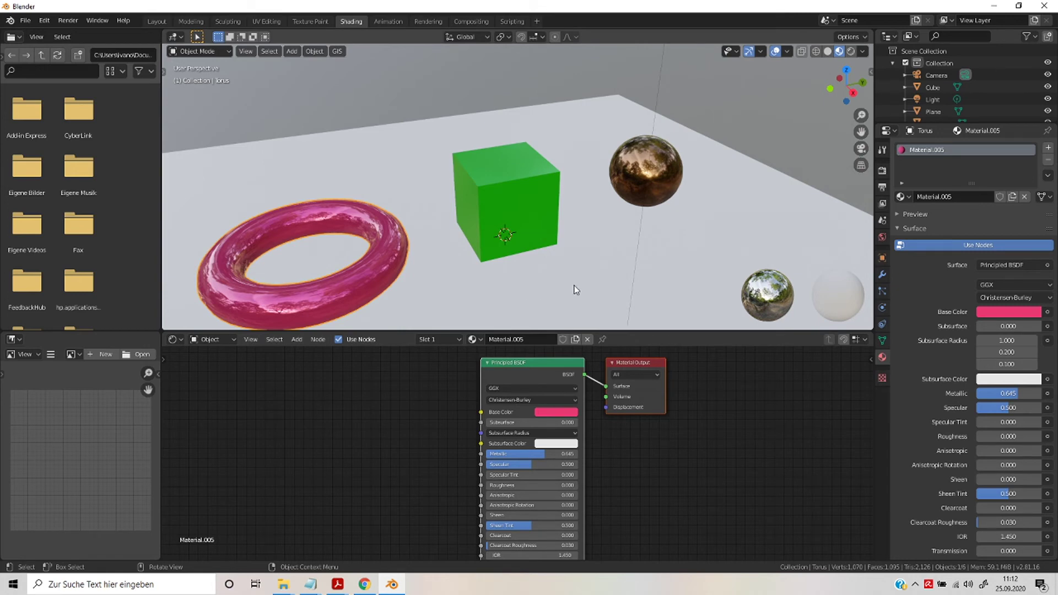
{"action": "middle_click_drag", "start_coordinate": [575, 280], "coordinate": [513, 266]}
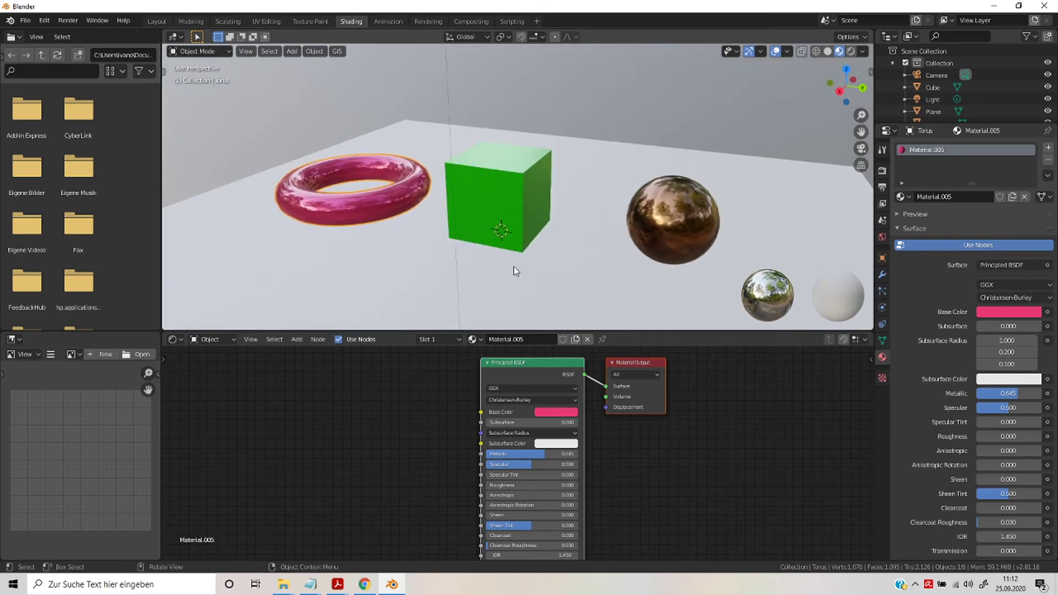
{"action": "left_click", "coordinate": [620, 292]}
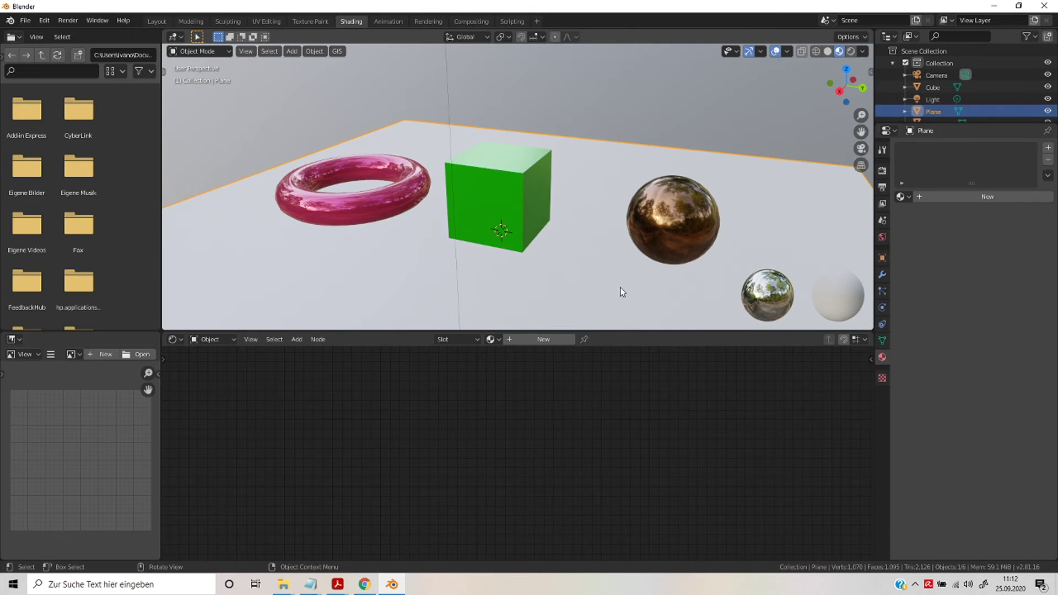
Give the plane a new glossy, darker grey Material.006, then return to the Layout workspace.
{"action": "left_click", "coordinate": [544, 339]}
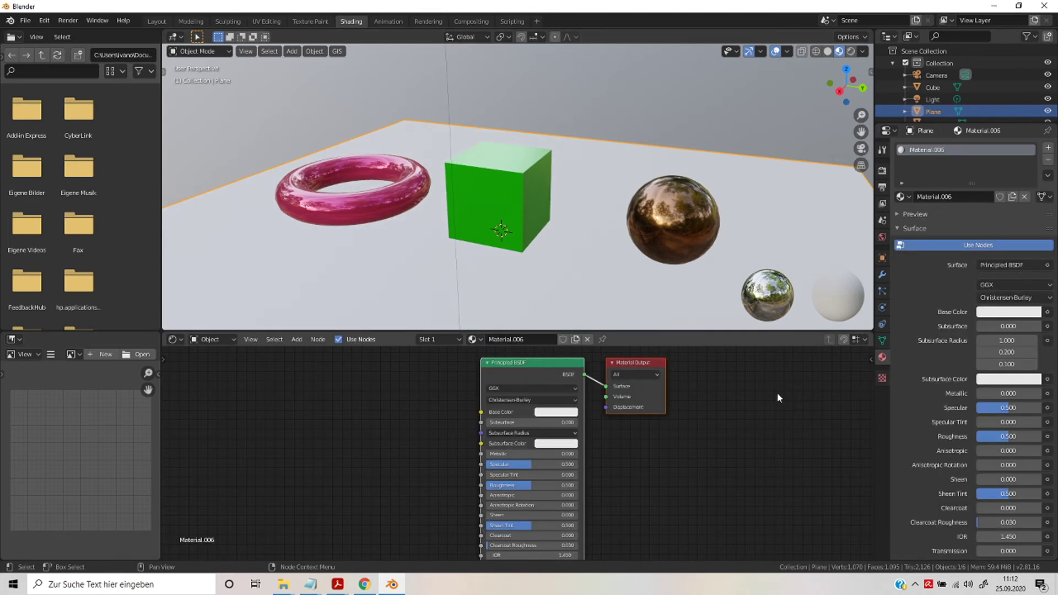
{"action": "left_click", "coordinate": [1047, 312]}
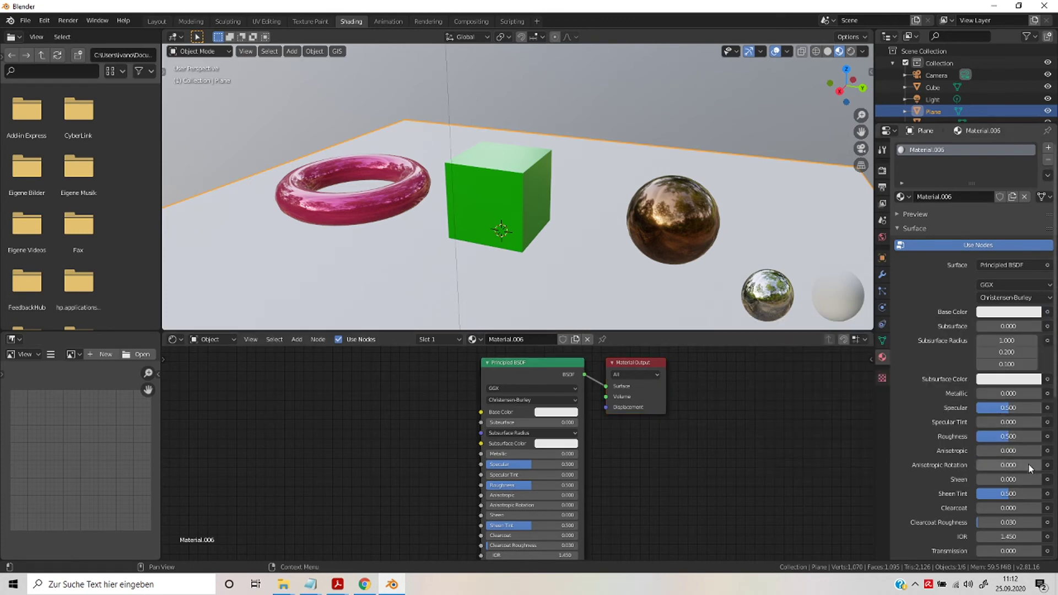
{"action": "left_click_drag", "start_coordinate": [1008, 436], "coordinate": [978, 436]}
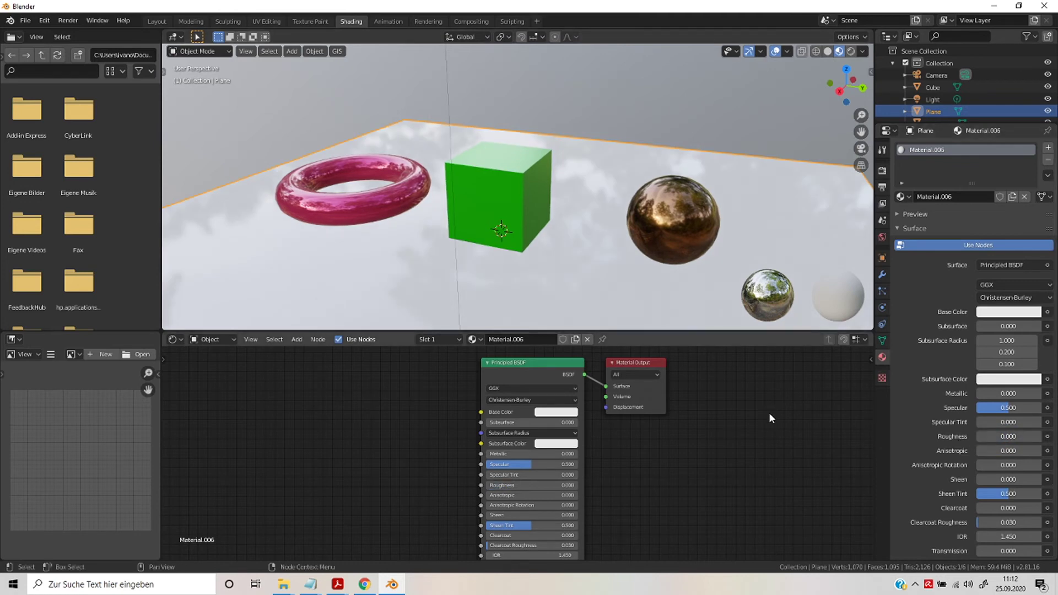
{"action": "left_click", "coordinate": [1009, 312]}
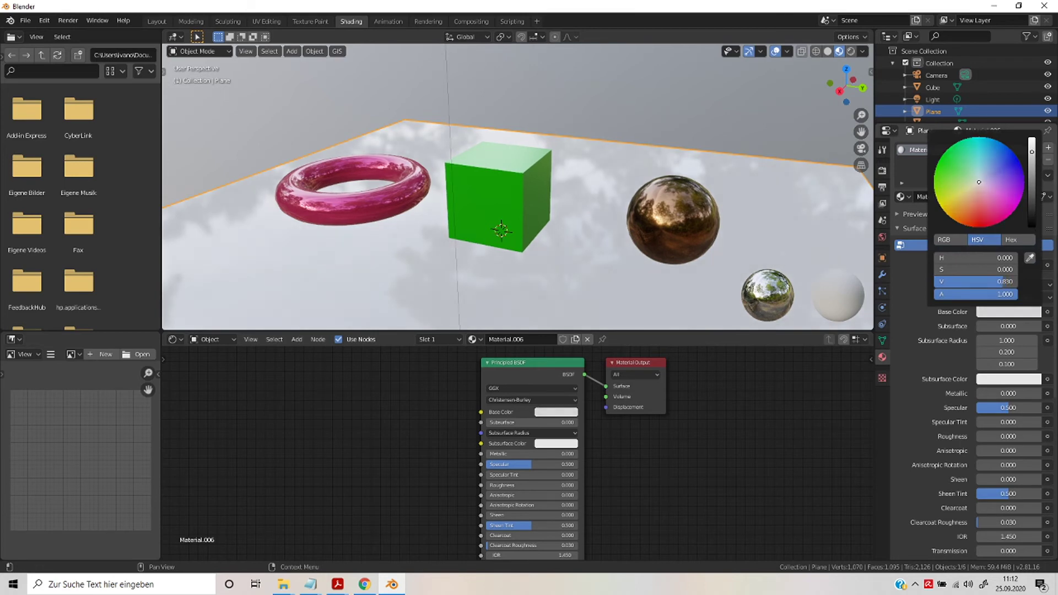
{"action": "left_click", "coordinate": [1031, 179]}
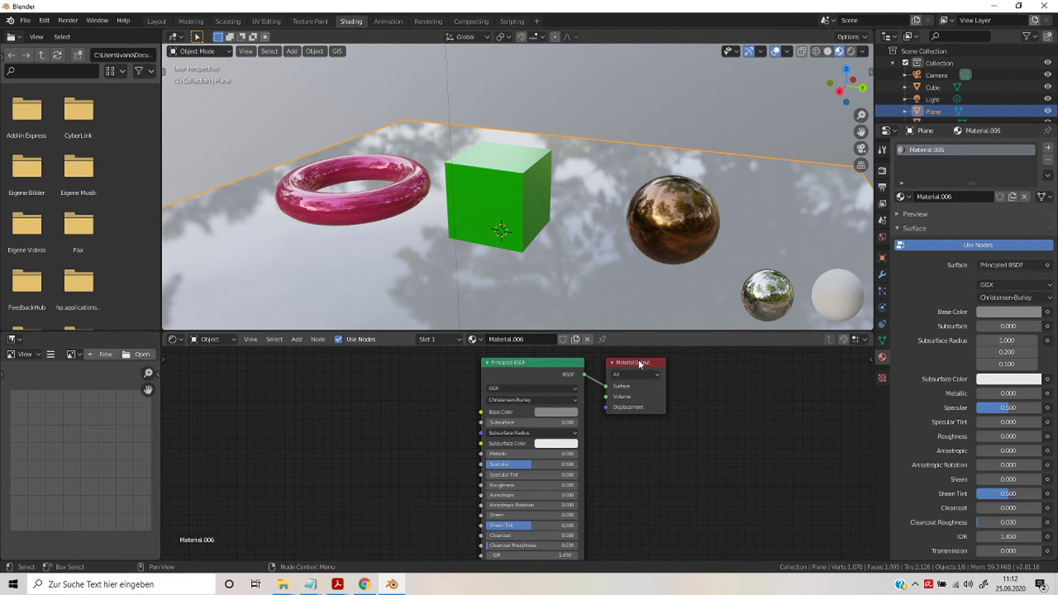
{"action": "left_click_drag", "start_coordinate": [639, 364], "coordinate": [692, 369]}
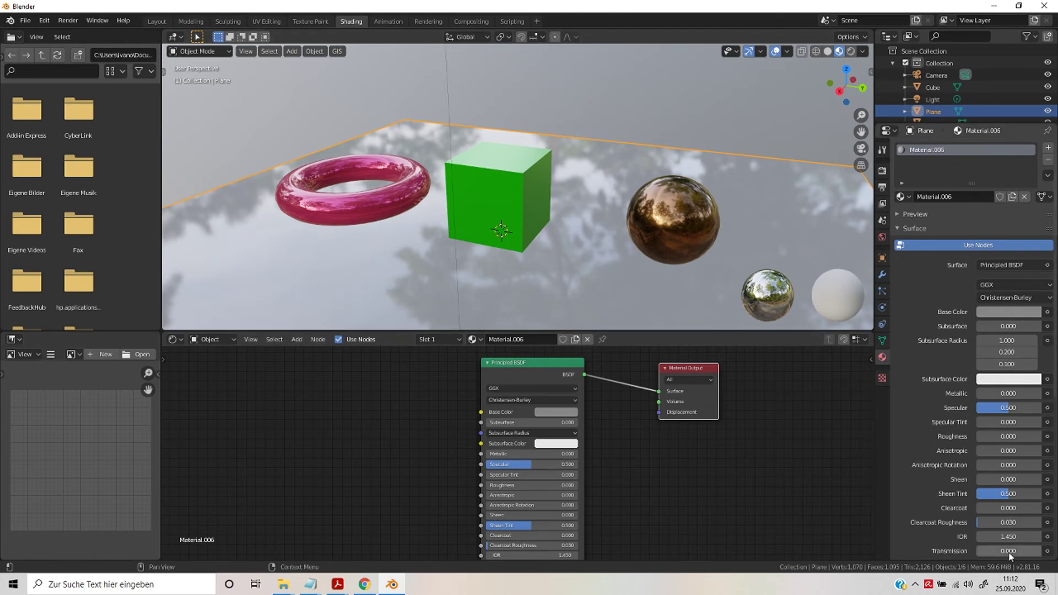
{"action": "left_click", "coordinate": [157, 19]}
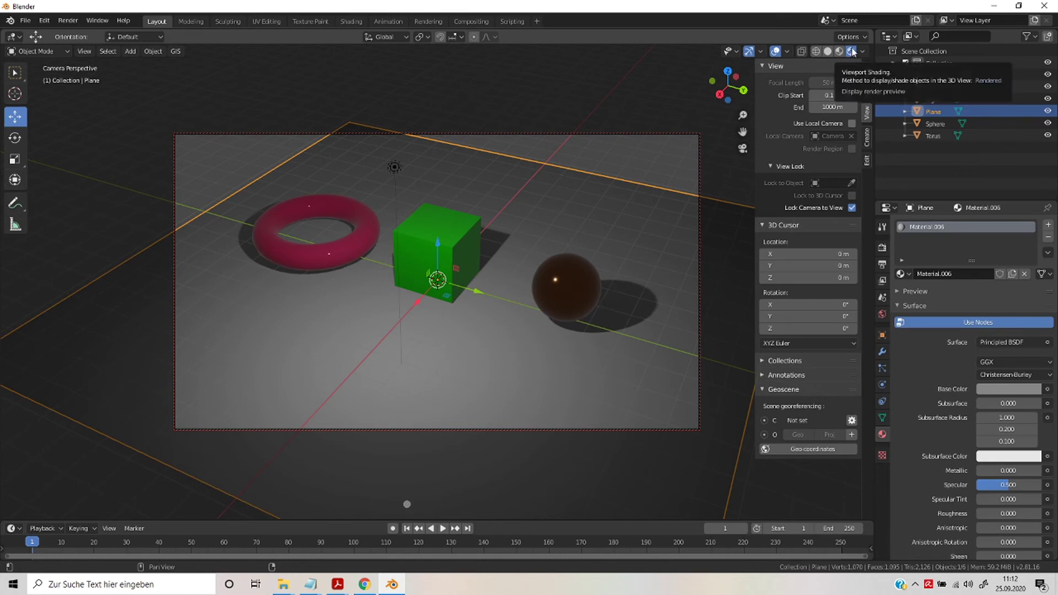
Reframe the camera view around torus, cube and sphere, and scale the ground plane.
{"action": "scroll", "coordinate": [501, 309], "scroll_direction": "up", "scroll_amount": 2}
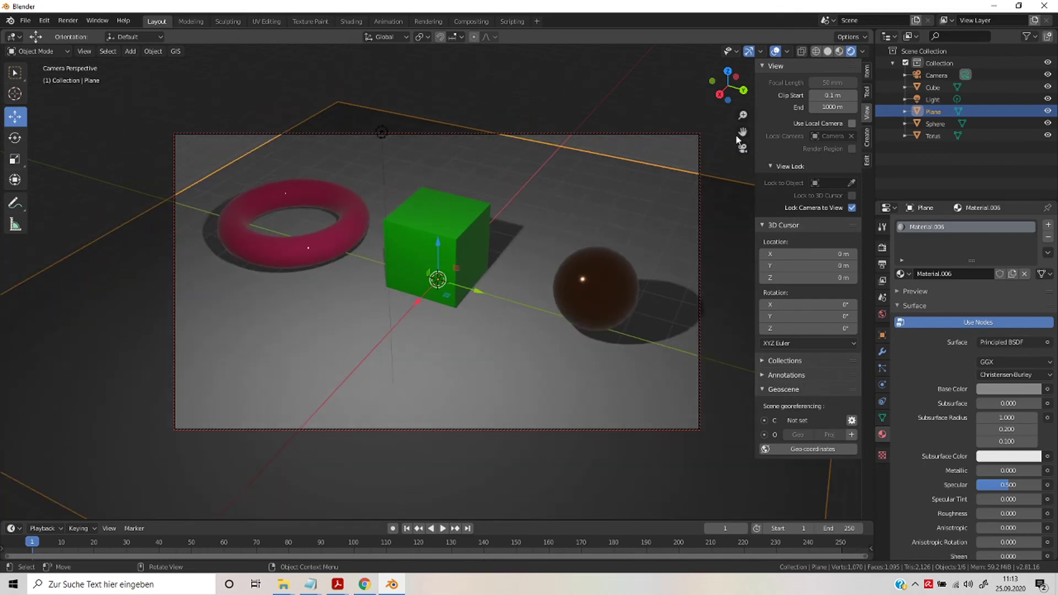
{"action": "left_click_drag", "start_coordinate": [743, 132], "coordinate": [734, 164]}
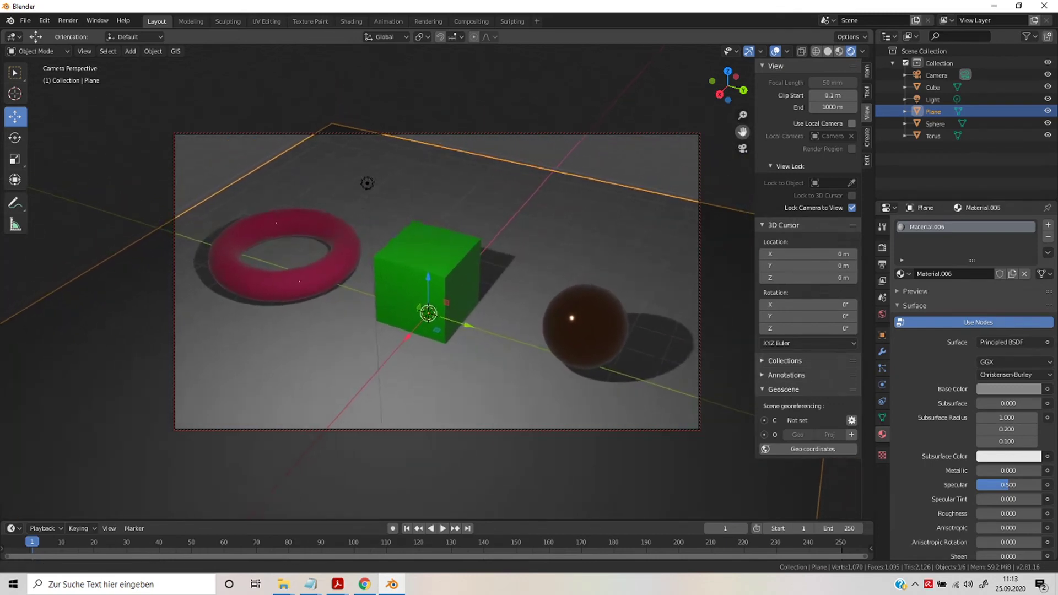
{"action": "left_click_drag", "start_coordinate": [367, 183], "coordinate": [374, 123]}
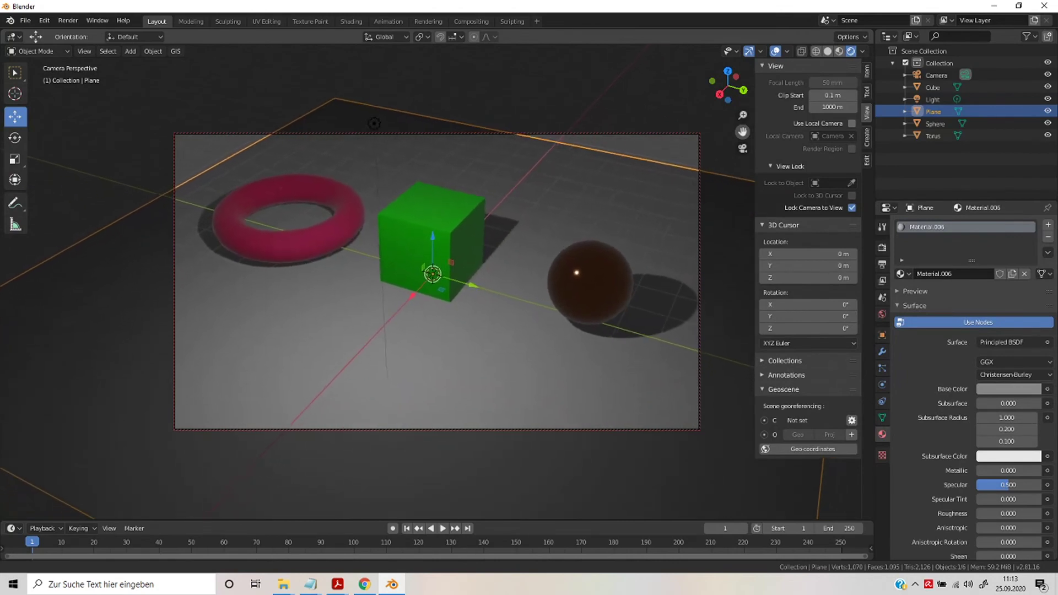
{"action": "left_click_drag", "start_coordinate": [743, 132], "coordinate": [743, 138]}
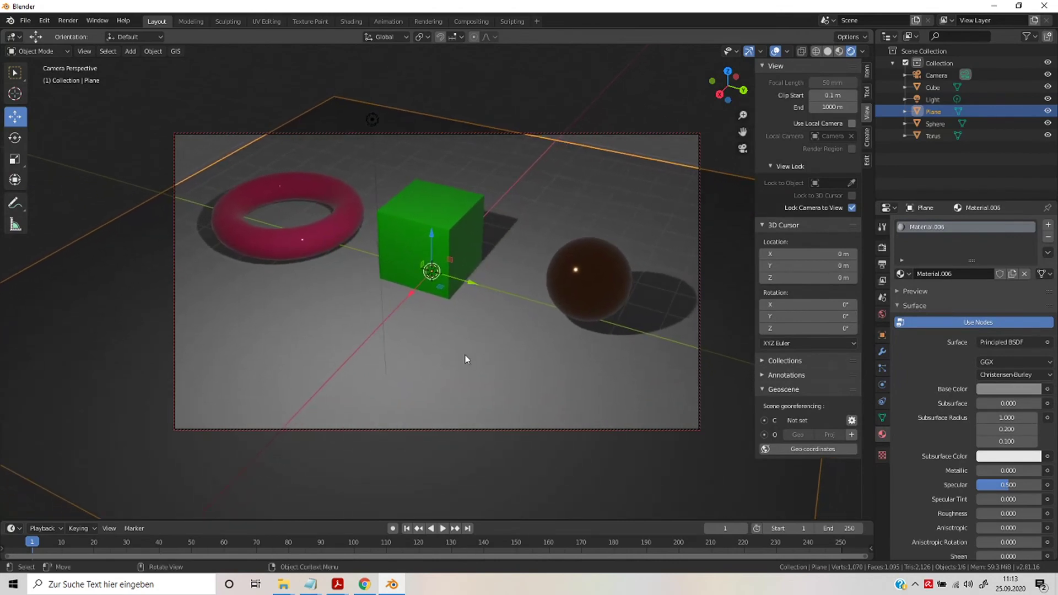
{"action": "key", "text": "shift+space"}
{"action": "key", "text": "s"}
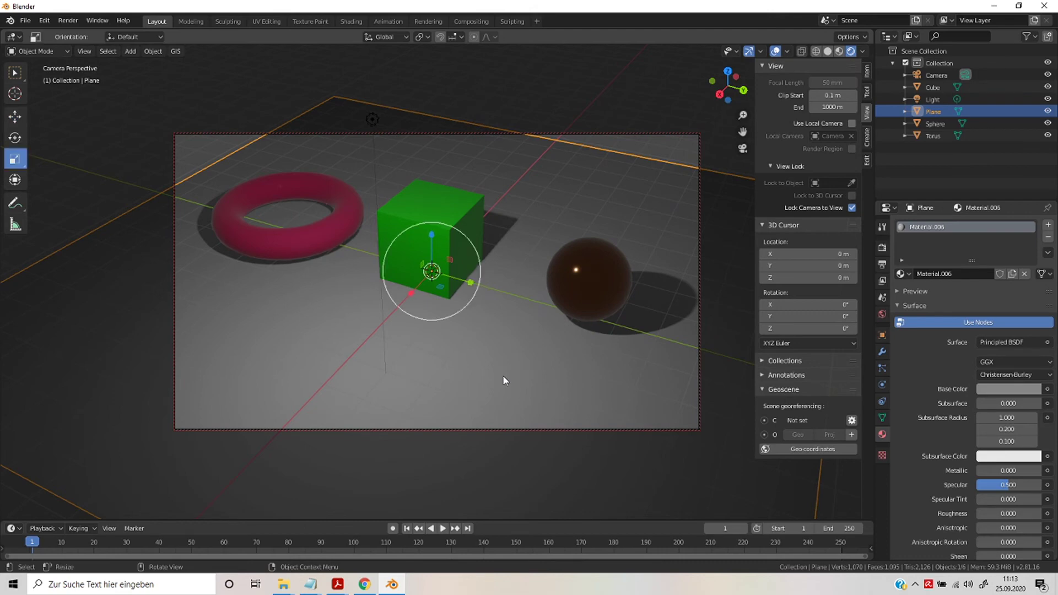
{"action": "left_click_drag", "start_coordinate": [503, 380], "coordinate": [681, 189]}
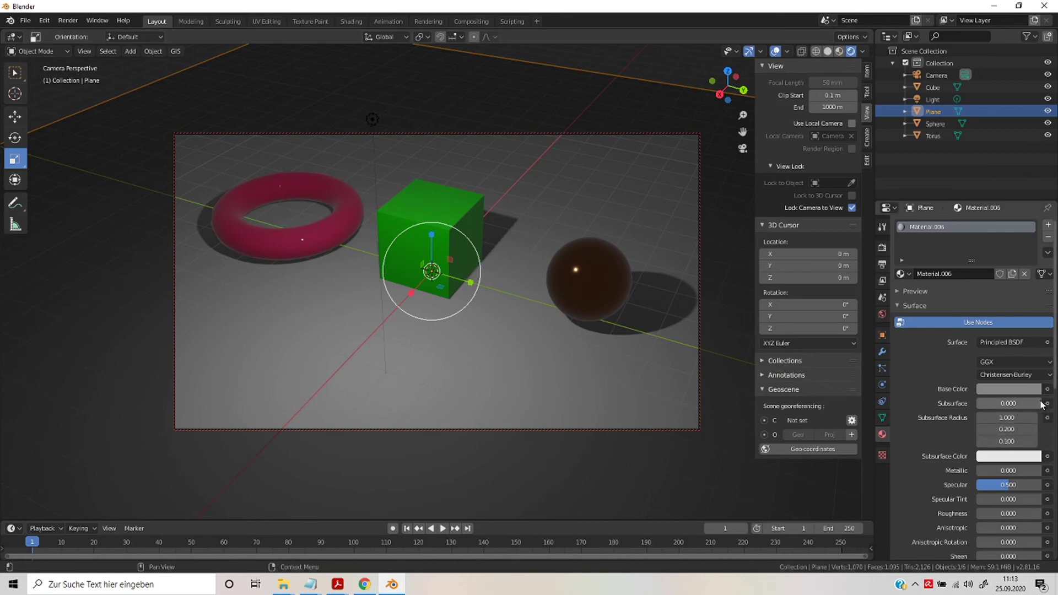
Set the plane material to Specular 1.000, Metallic 0 and Roughness 0.450.
{"action": "mouse_move", "coordinate": [1005, 486]}
{"action": "left_mouse_down"}
{"action": "mouse_move", "coordinate": [1041, 486]}
{"action": "mouse_move", "coordinate": [1035, 471]}
{"action": "left_mouse_up"}
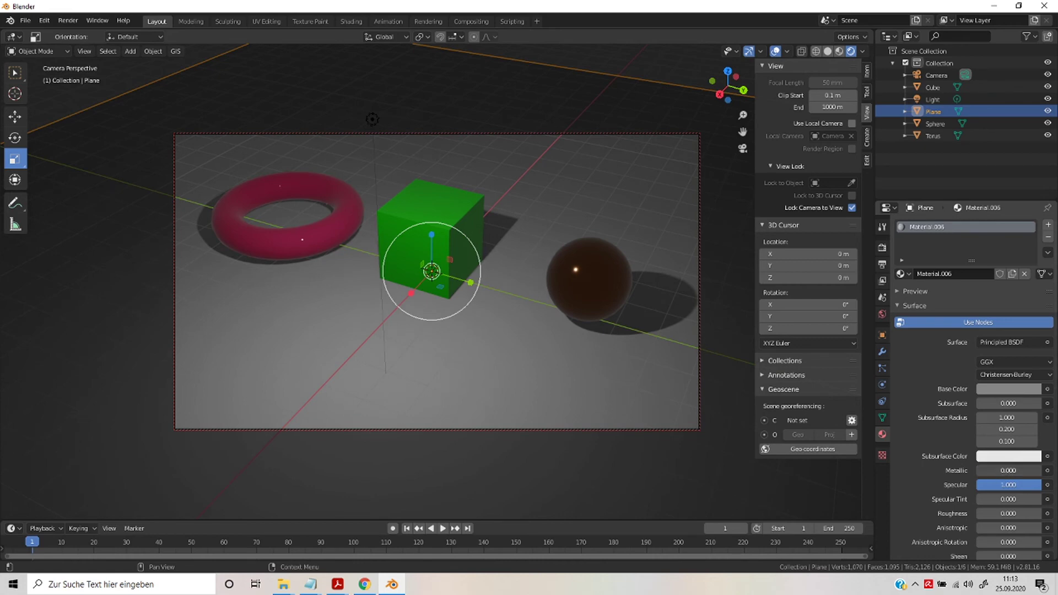
{"action": "key", "text": "ctrl+z"}
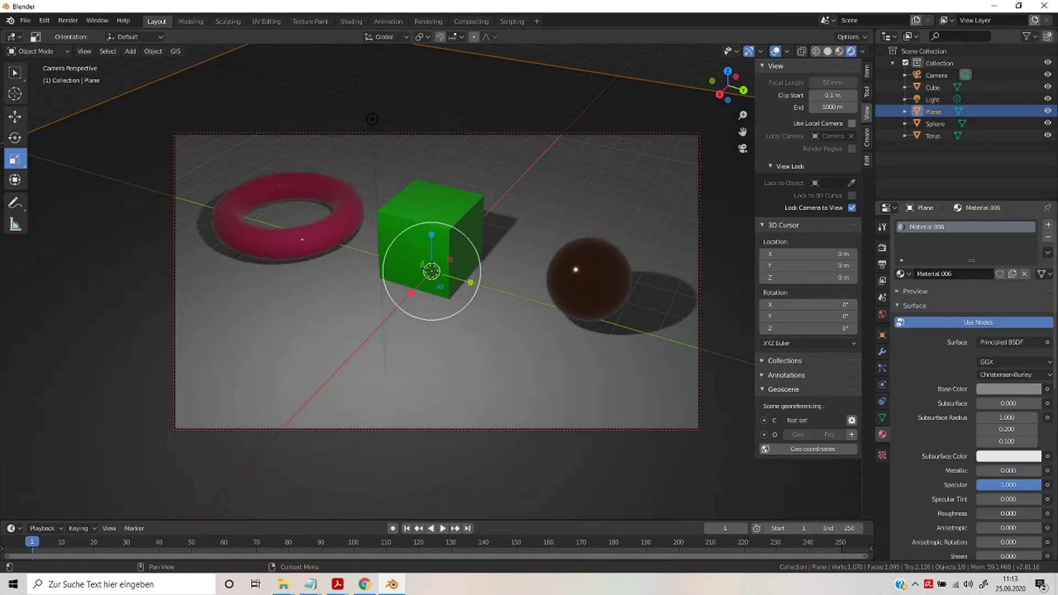
{"action": "left_click_drag", "start_coordinate": [1008, 513], "coordinate": [1006, 514]}
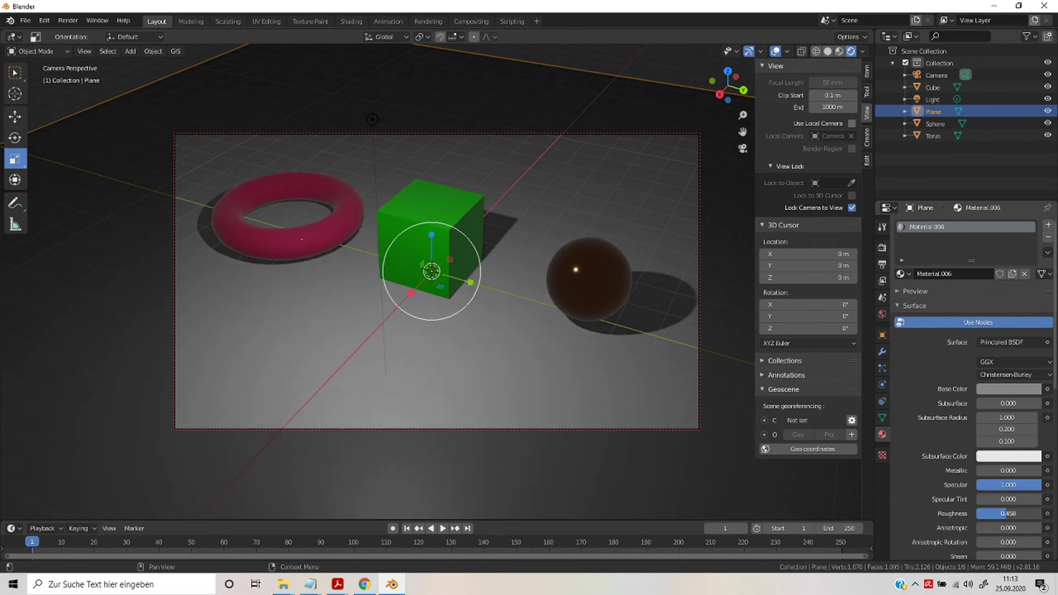
{"action": "left_click_drag", "start_coordinate": [1007, 514], "coordinate": [1004, 514]}
Orbit the camera view, hide the sidebar, and bring up the Eevee render settings.
{"action": "mouse_move", "coordinate": [551, 364]}
{"action": "middle_mouse_down"}
{"action": "mouse_move", "coordinate": [517, 366]}
{"action": "mouse_move", "coordinate": [545, 373]}
{"action": "middle_mouse_up"}
{"action": "scroll", "coordinate": [634, 352], "scroll_direction": "up", "scroll_amount": 3}
{"action": "scroll", "coordinate": [633, 352], "scroll_direction": "down", "scroll_amount": 1}
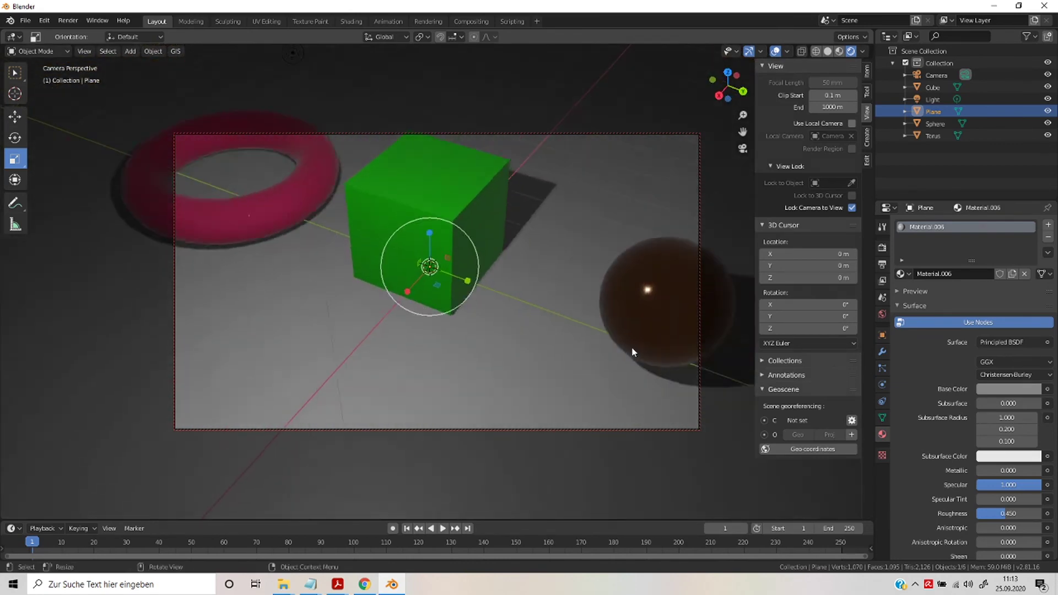
{"action": "scroll", "coordinate": [633, 351], "scroll_direction": "down", "scroll_amount": 2}
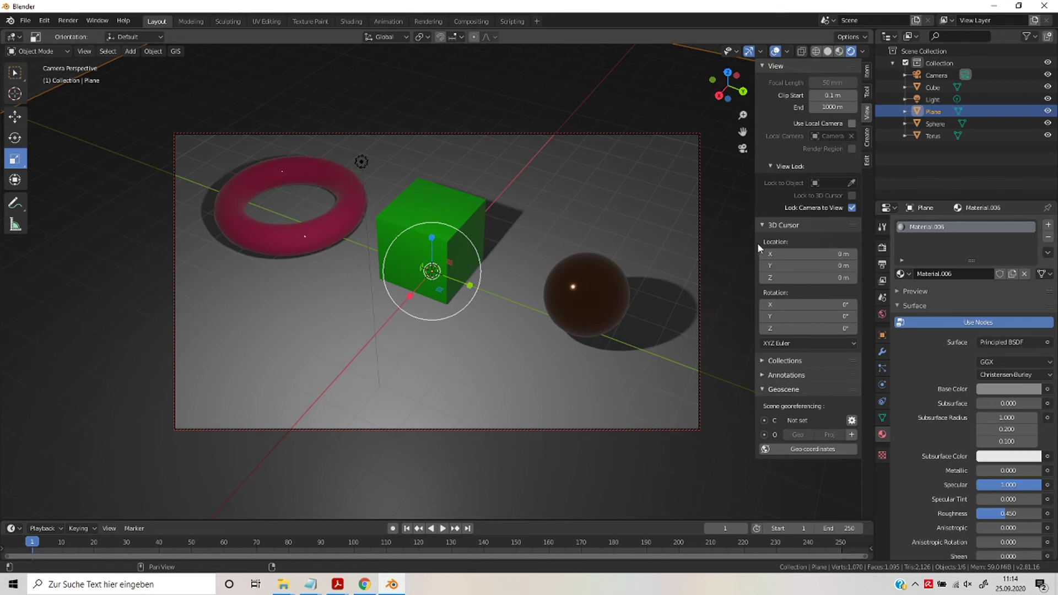
{"action": "key", "text": "n"}
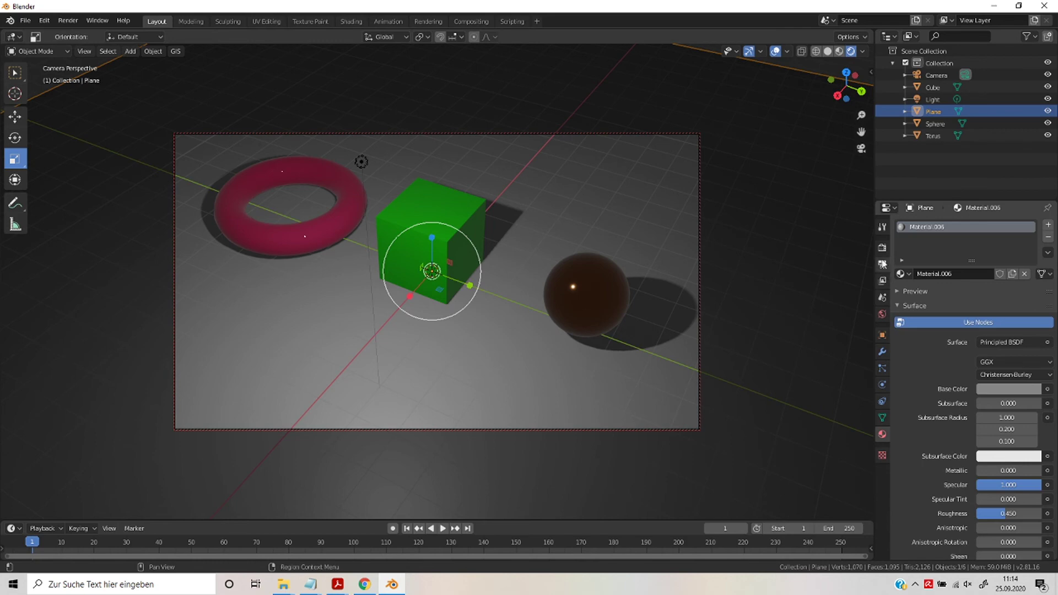
{"action": "left_click", "coordinate": [883, 249]}
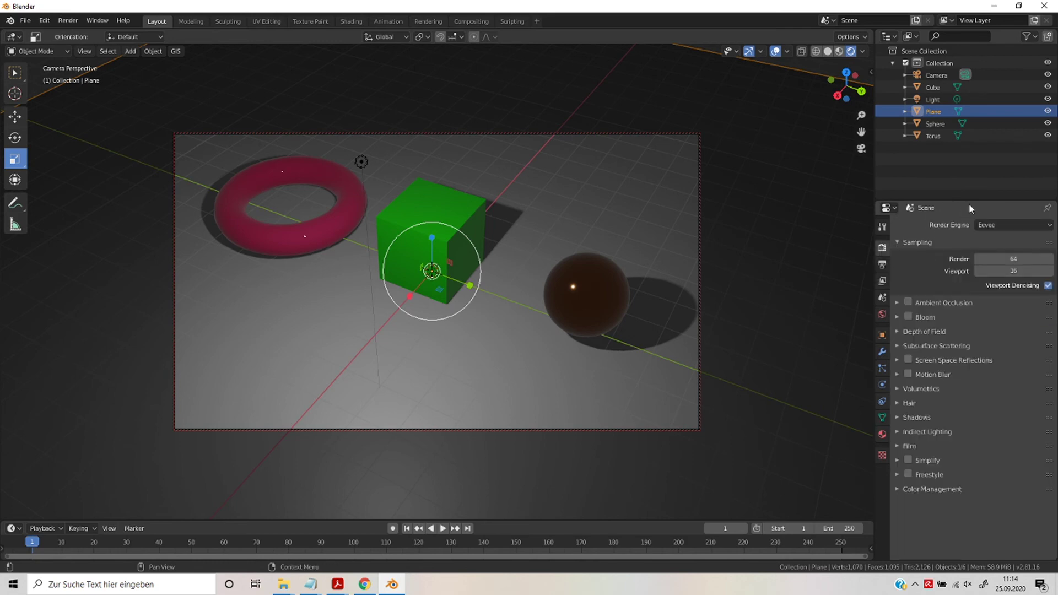
Change the render engine from Eevee to Cycles, then open the Render menu.
{"action": "left_click", "coordinate": [988, 226]}
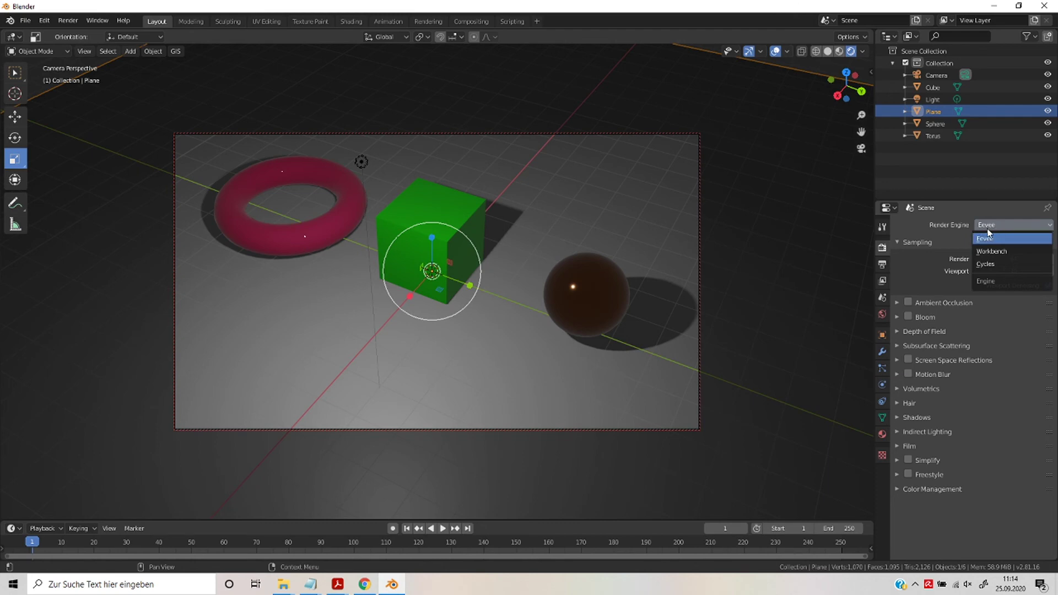
{"action": "left_click", "coordinate": [1002, 265]}
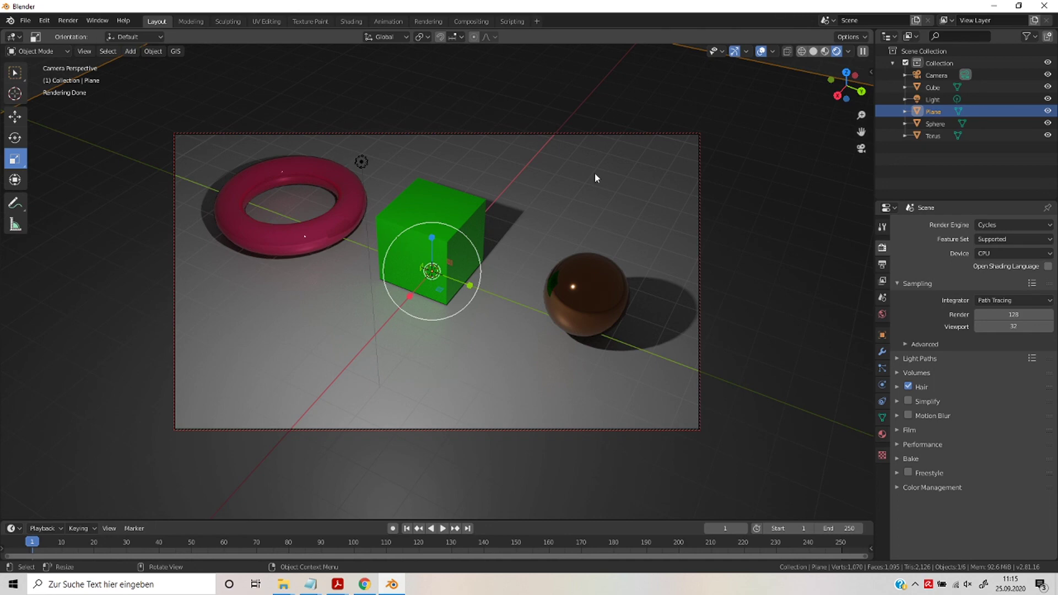
{"action": "left_click", "coordinate": [75, 24]}
Return the render engine to Eevee and enable Ambient Occlusion plus Screen Space Reflections.
{"action": "left_click", "coordinate": [987, 229]}
{"action": "left_click", "coordinate": [999, 238]}
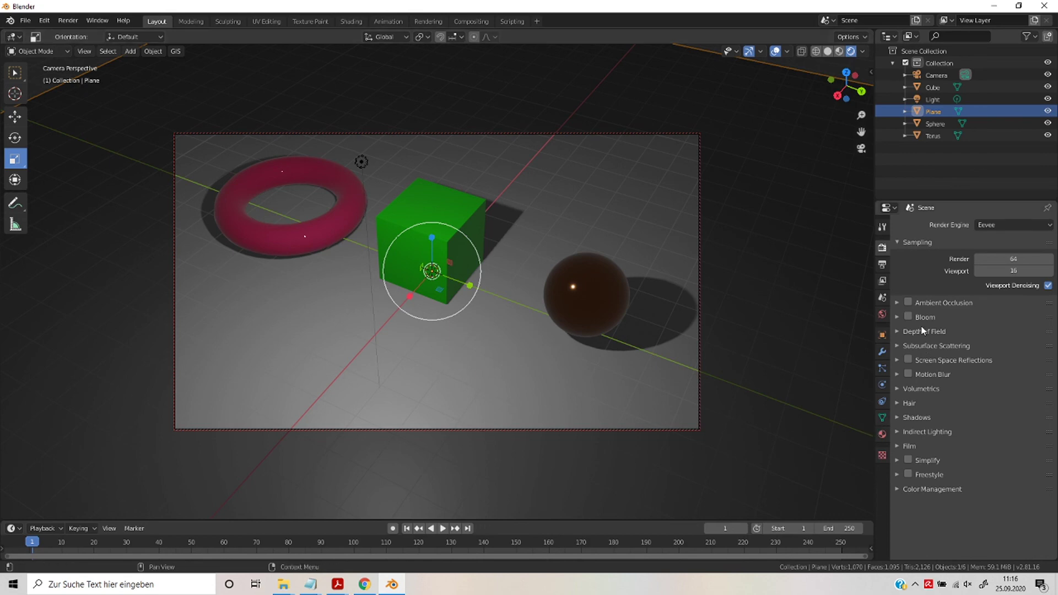
{"action": "left_click", "coordinate": [908, 302]}
{"action": "left_click", "coordinate": [908, 359]}
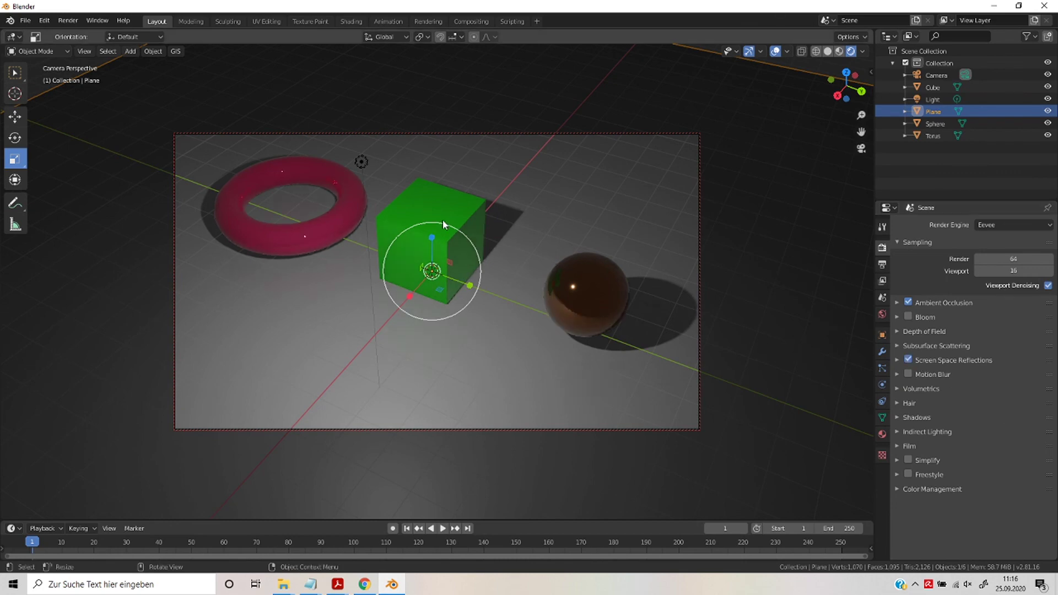